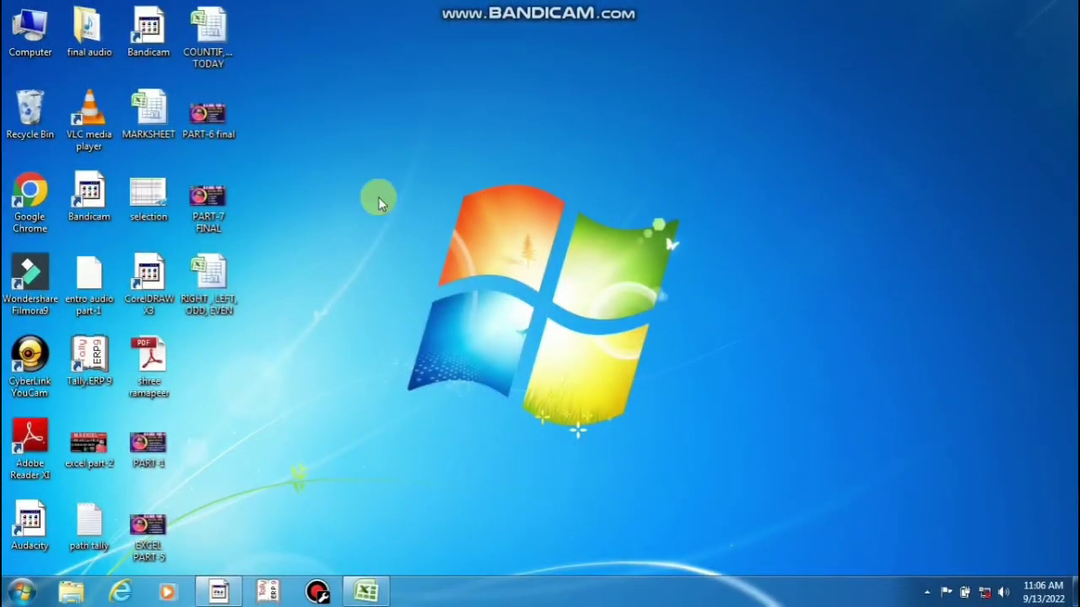
# Open the COUNTIF,SUMIF, TODAY workbook from its context menu, declining to reopen the already-open copy.
pyautogui.rightClick(203, 40)
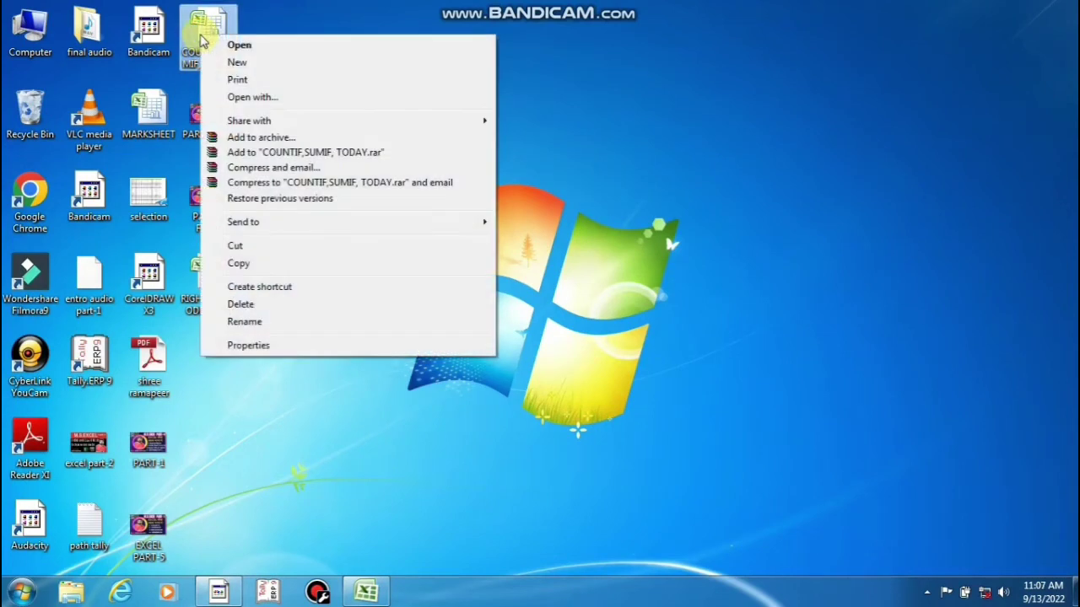
pyautogui.click(236, 45)
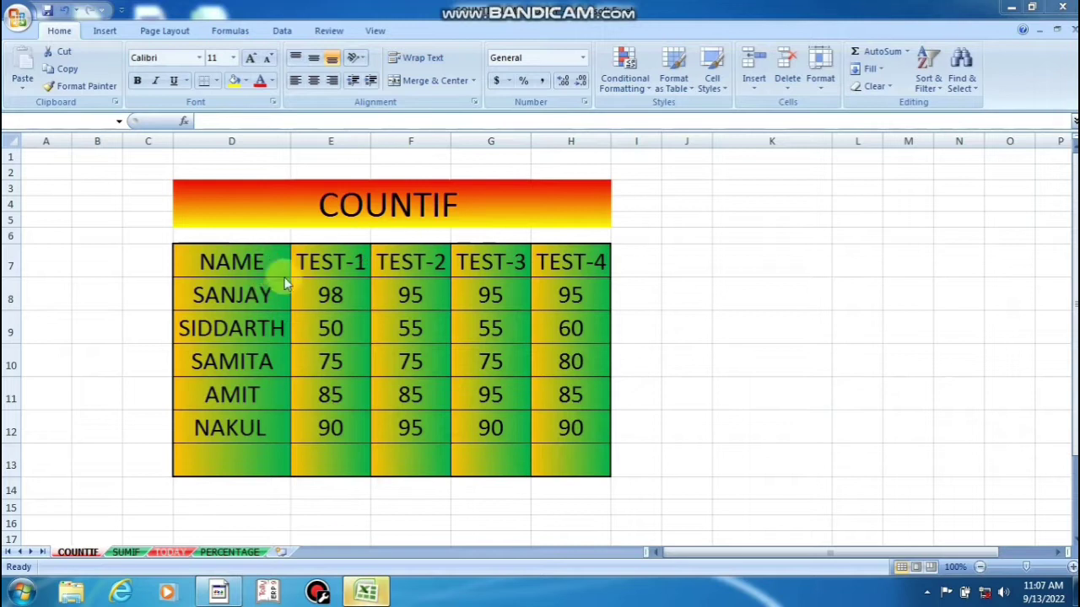
pyautogui.click(68, 553)
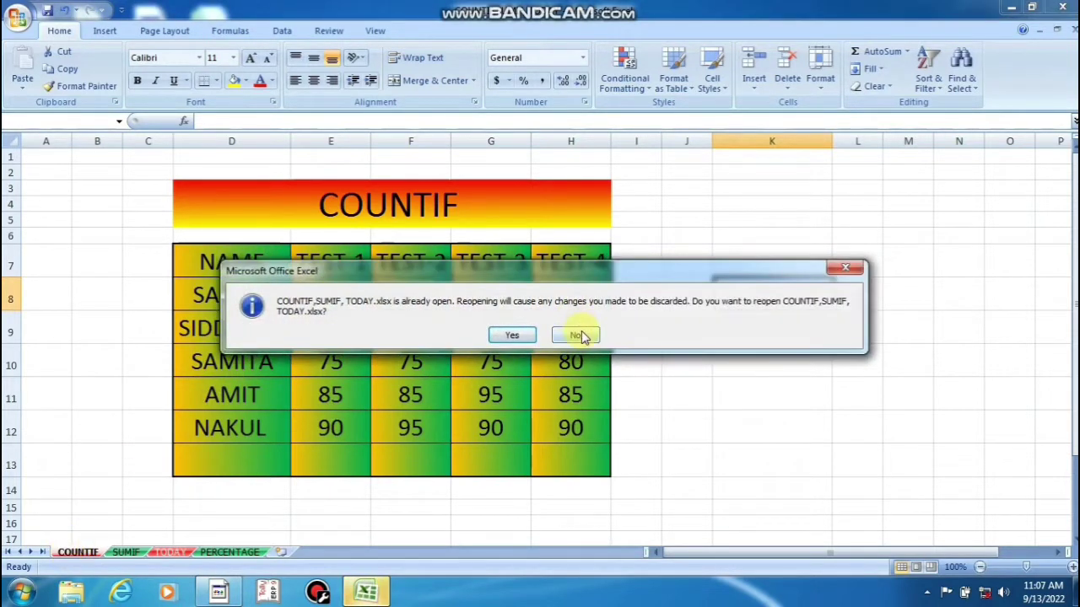
pyautogui.click(580, 336)
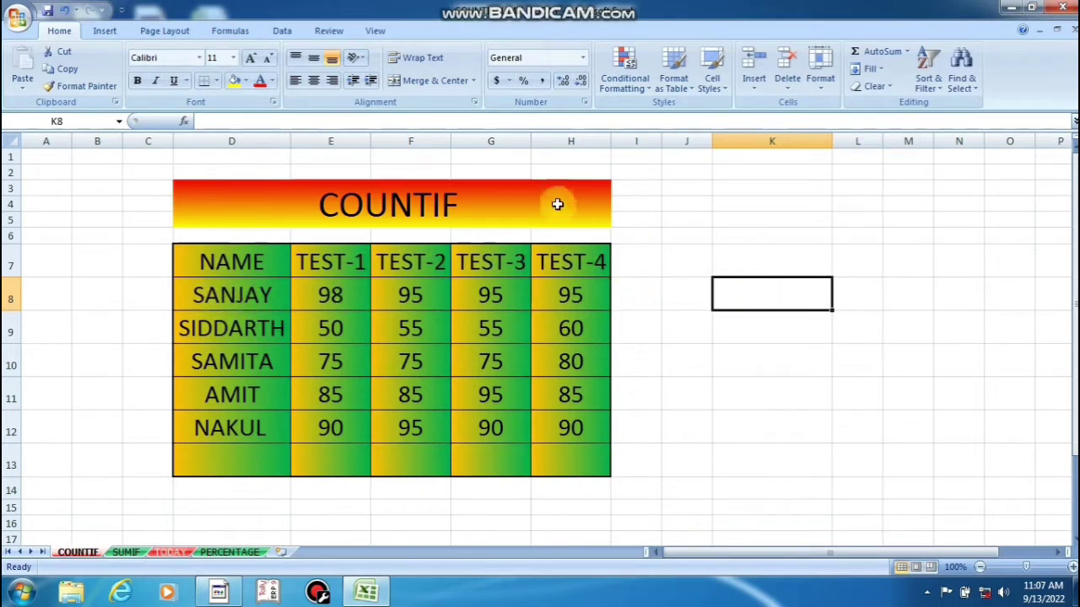
# Enter =COUNTIF(E8:H8,95) in K8 to count SANJAY's scores of 95, giving 3.
pyautogui.click(412, 122)
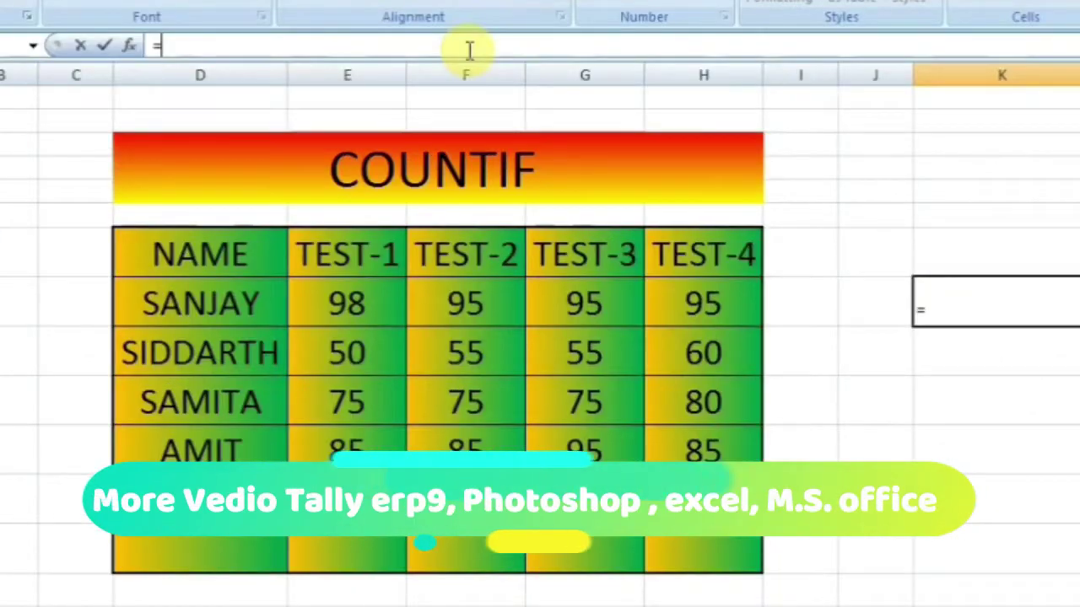
pyautogui.write('counti')
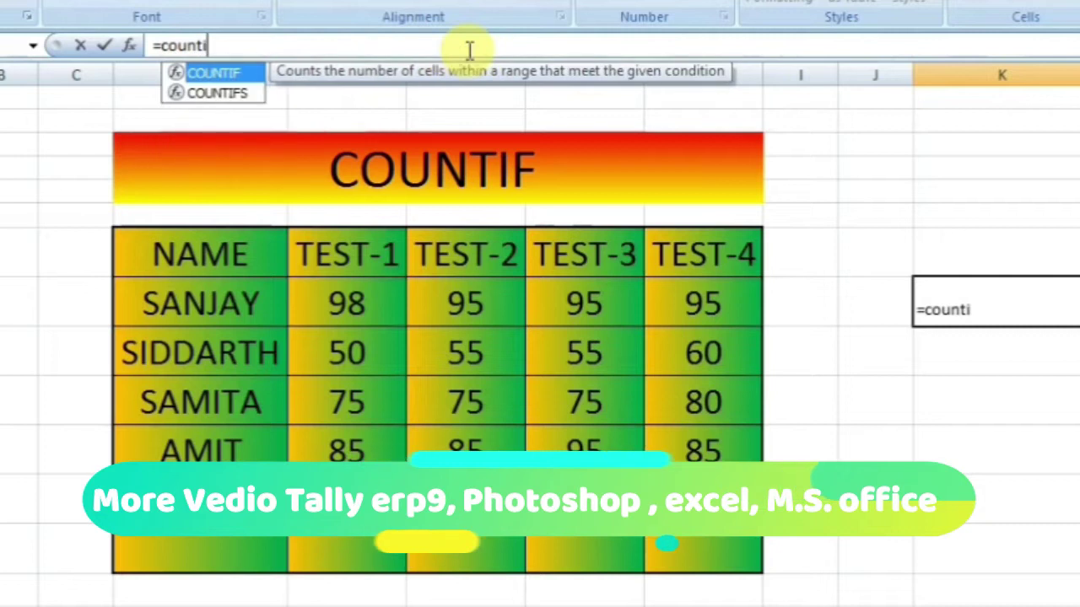
pyautogui.write('f(')
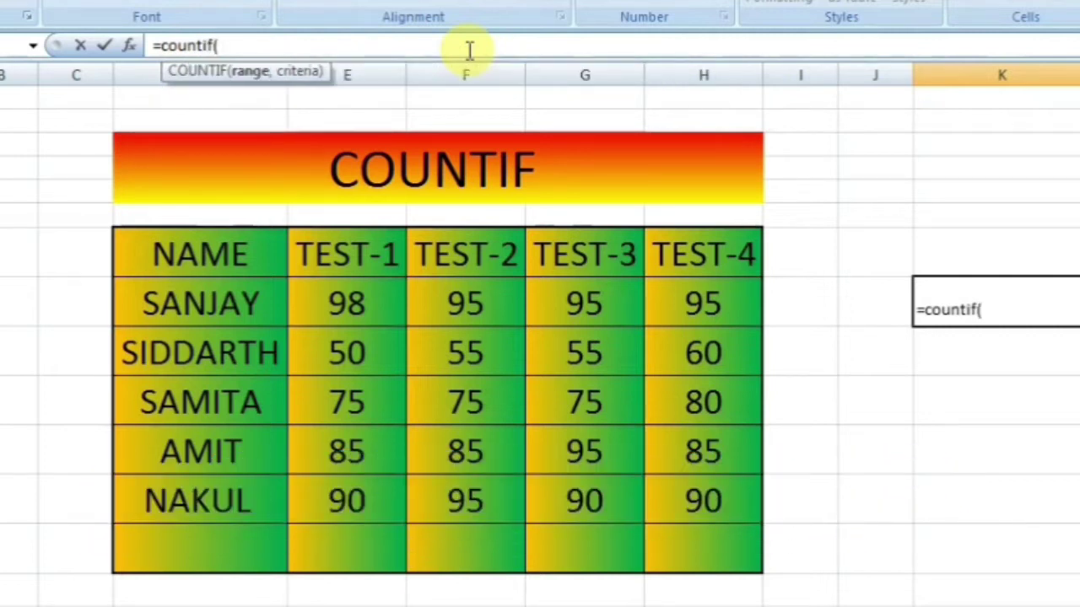
pyautogui.moveTo(354, 309); pyautogui.dragTo(751, 307)
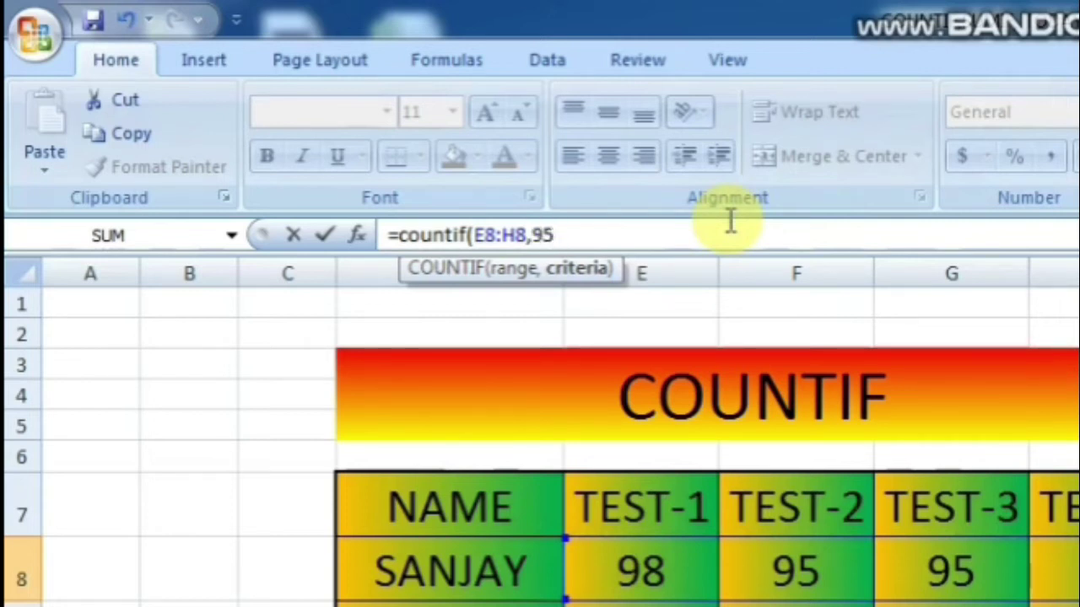
pyautogui.press('Return')
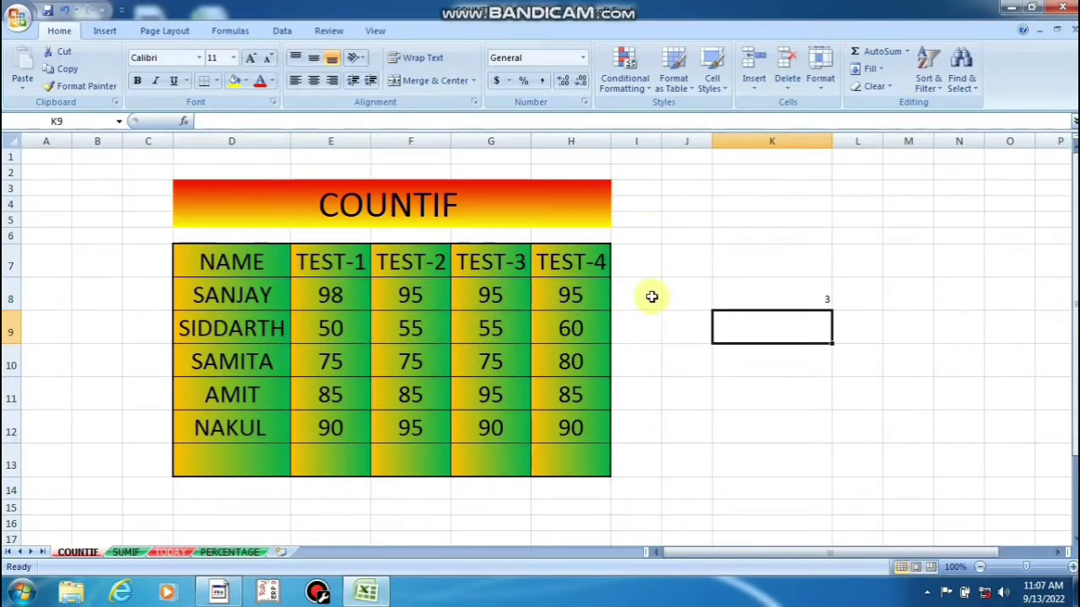
# Enter =COUNTIF(E9:H9,55) in K9 to count SIDDARTH's scores of 55, giving 2.
pyautogui.click(463, 122)
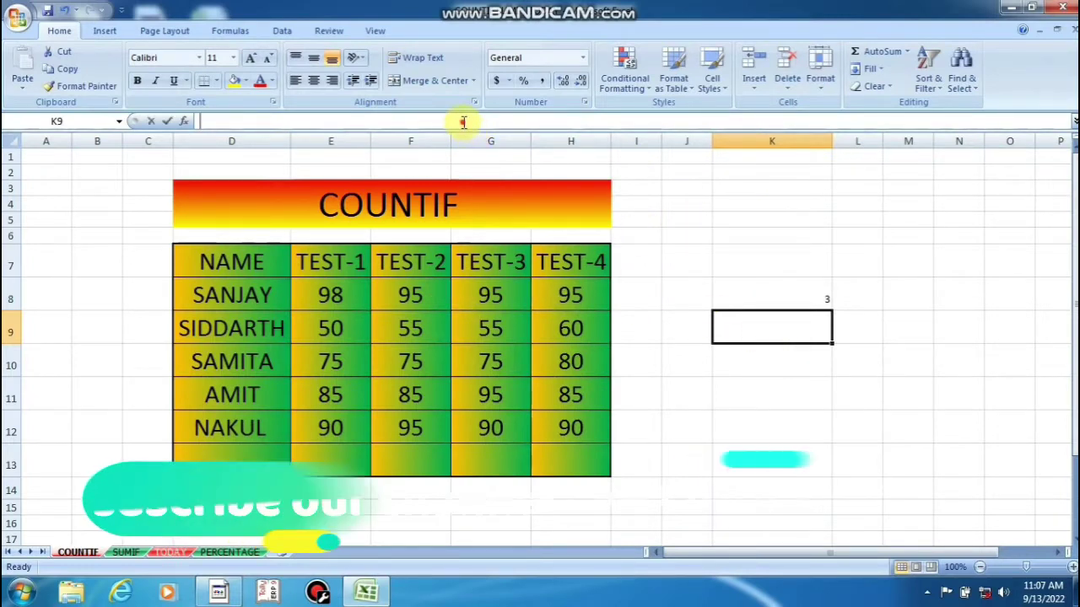
pyautogui.write('=')
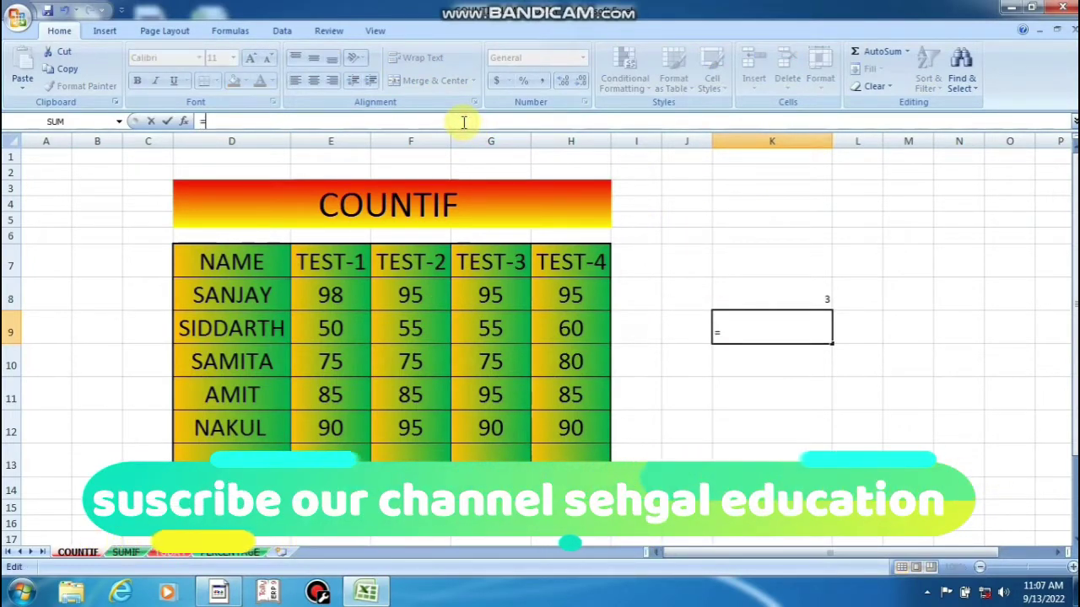
pyautogui.write('ciyb')
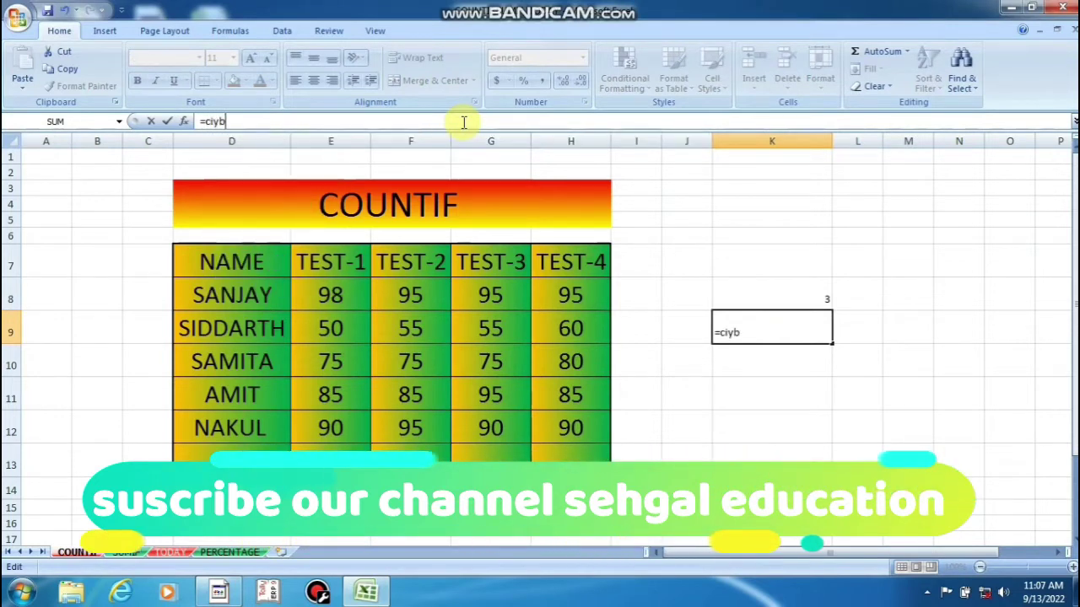
pyautogui.press('BackSpace')
pyautogui.press('BackSpace')
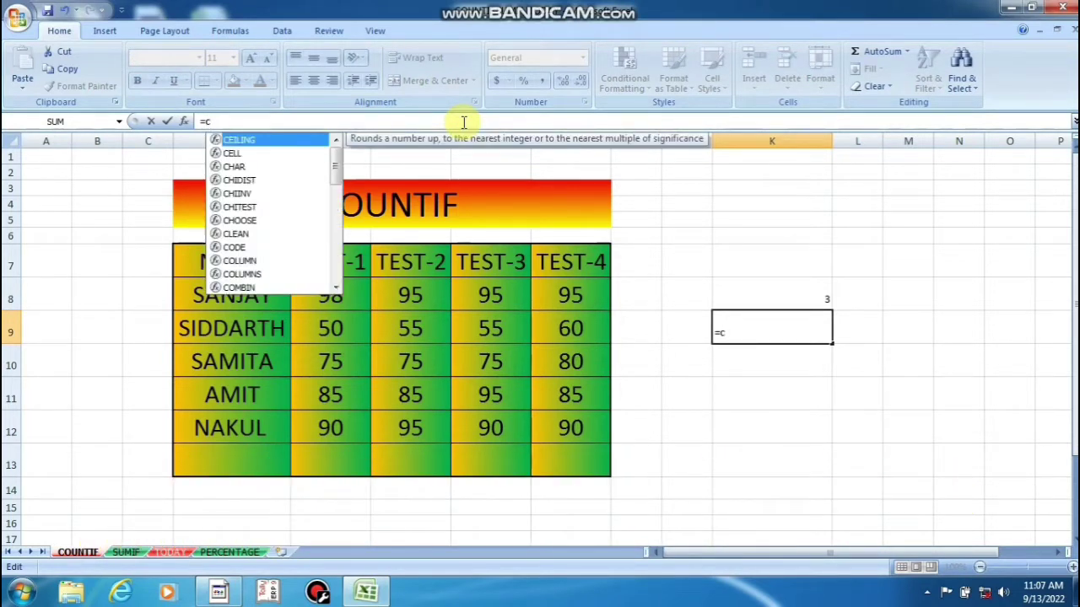
pyautogui.write('ount')
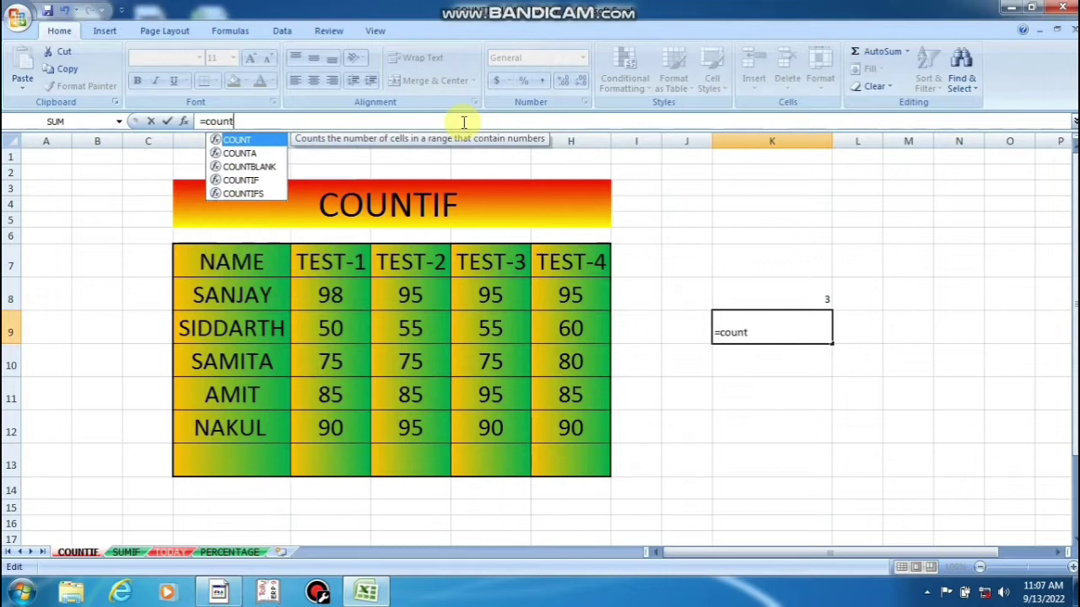
pyautogui.write('if(')
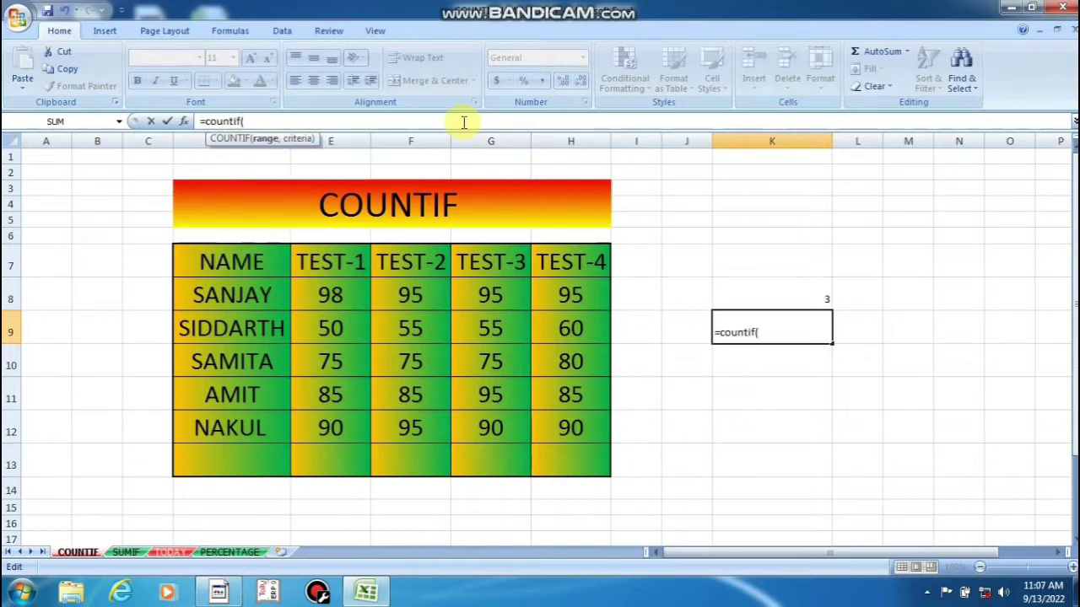
pyautogui.moveTo(342, 329); pyautogui.dragTo(550, 322)
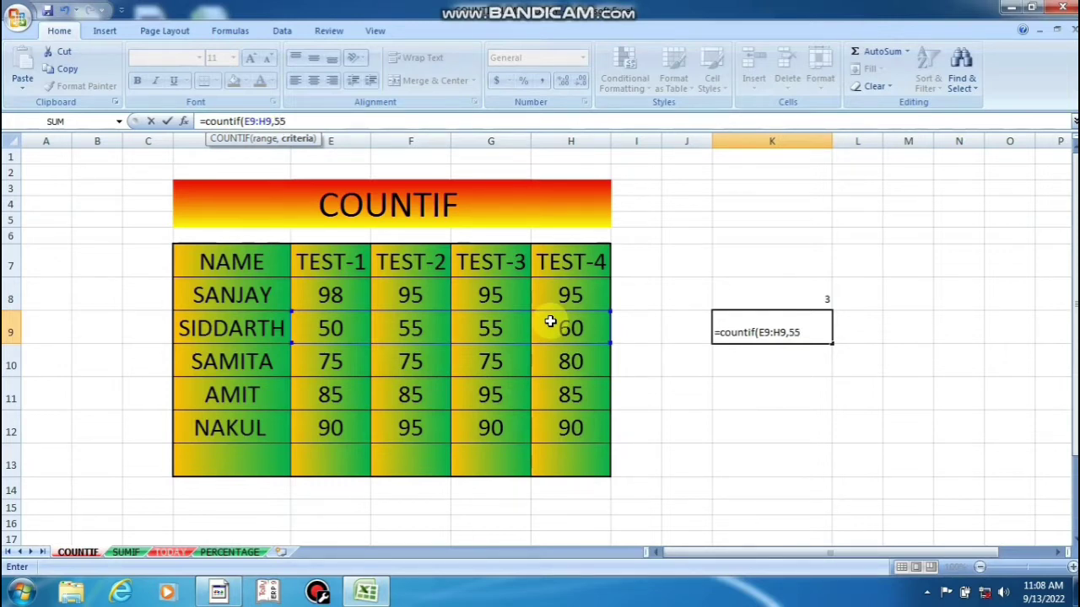
pyautogui.press('Return')
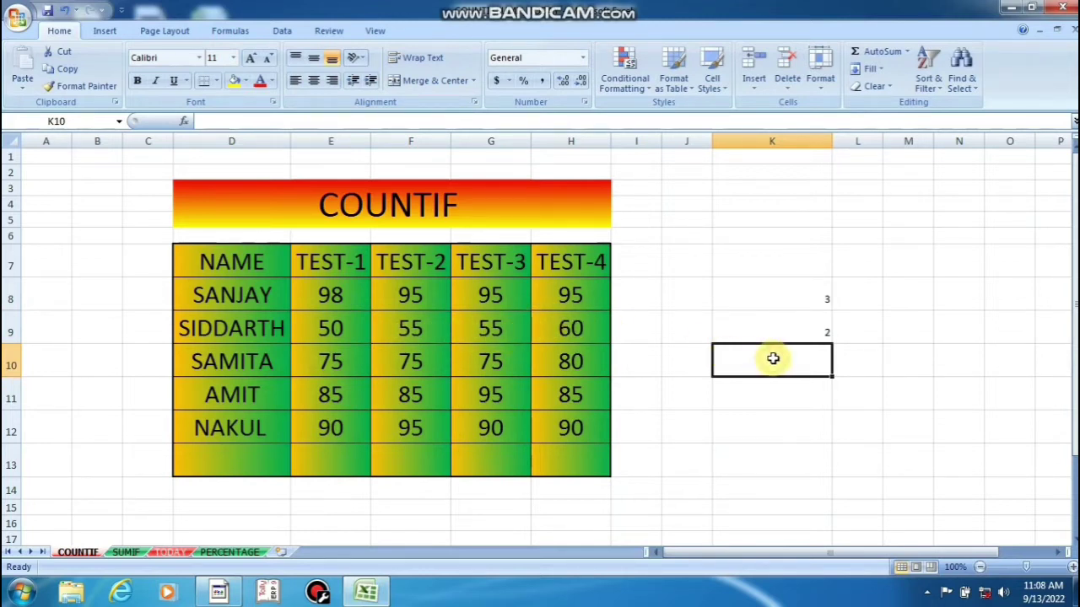
# Enter =COUNTIF(E10:H10,75) in K10 to count SAMITA's scores of 75, giving 3.
pyautogui.click(432, 124)
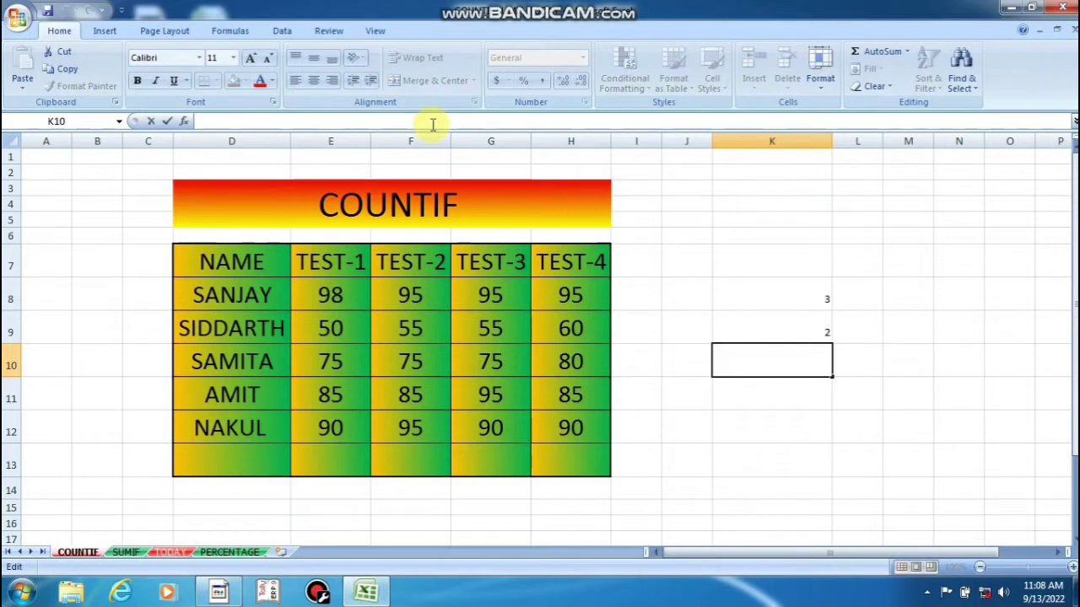
pyautogui.write('=ciy')
pyautogui.press('BackSpace')
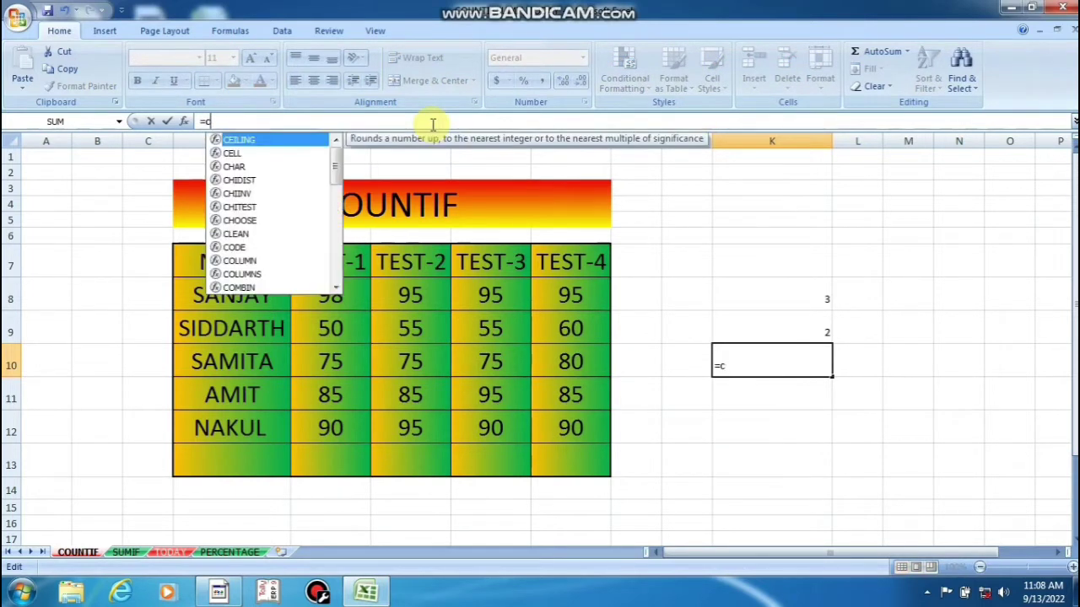
pyautogui.write('ountif')
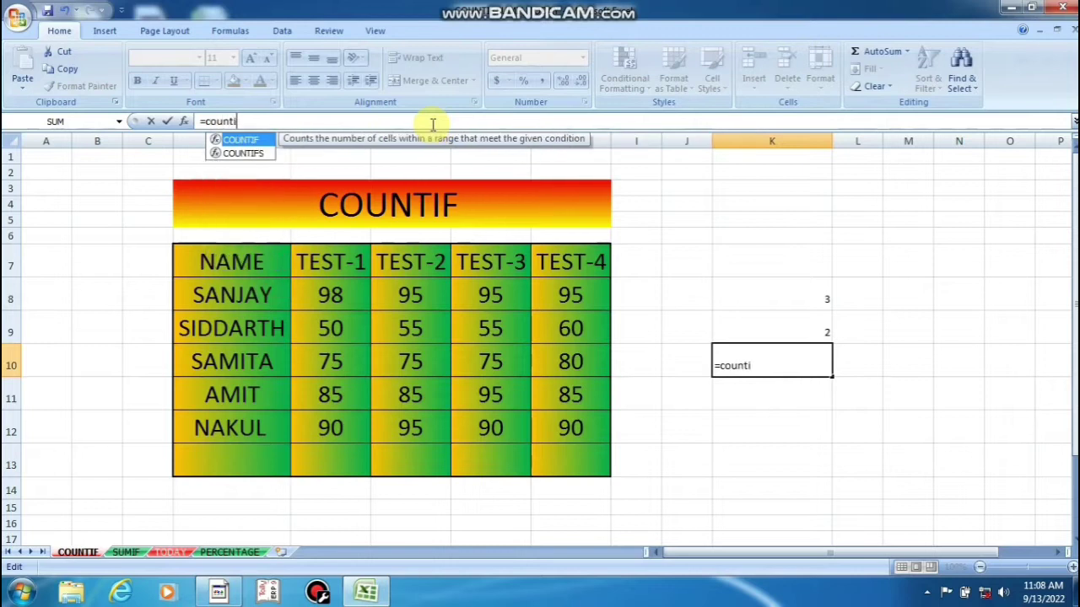
pyautogui.write('(')
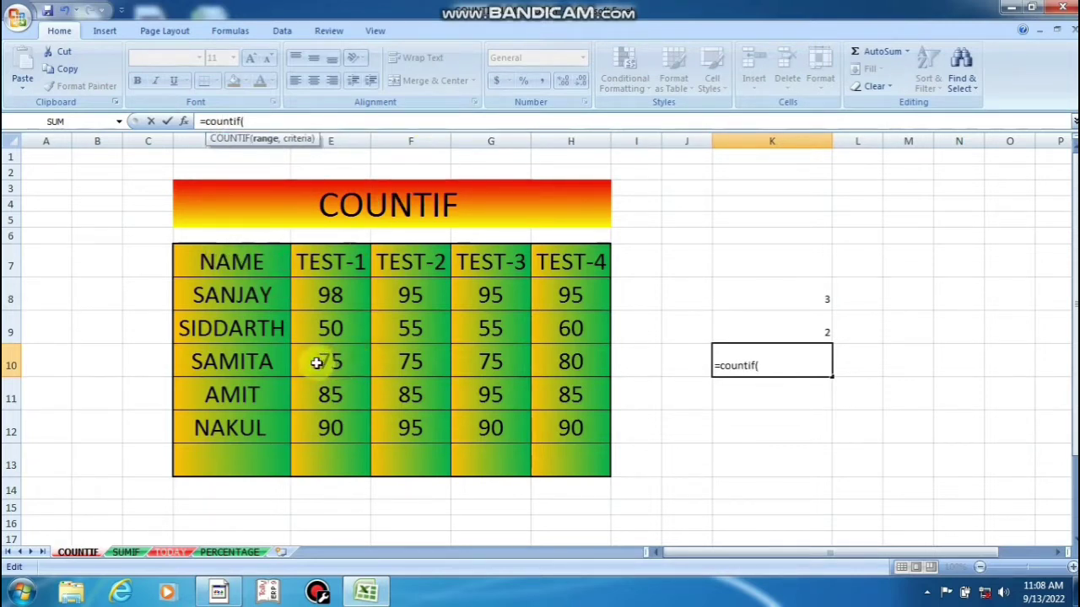
pyautogui.moveTo(316, 362); pyautogui.dragTo(547, 355)
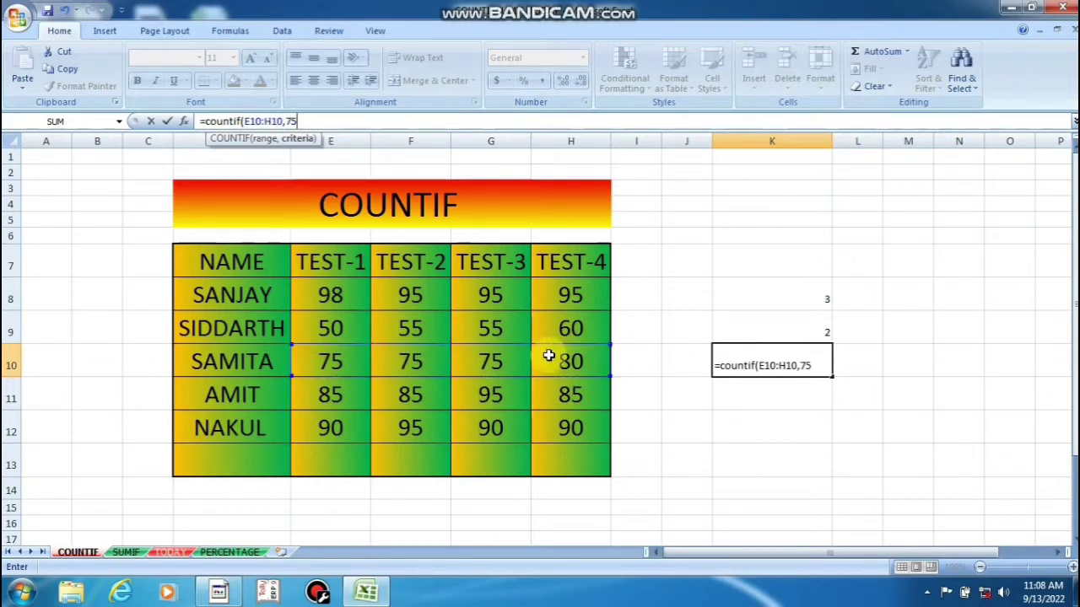
pyautogui.press('Return')
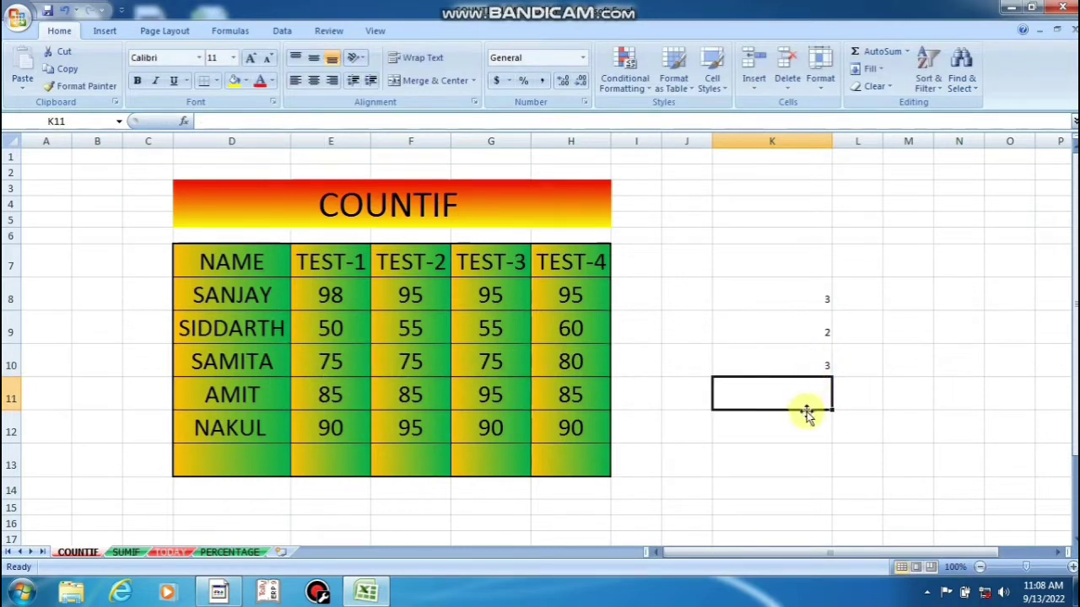
# Enter =COUNTIF(E11:H11,85) in K11 for AMIT's scores, giving 3.
pyautogui.click(443, 119)
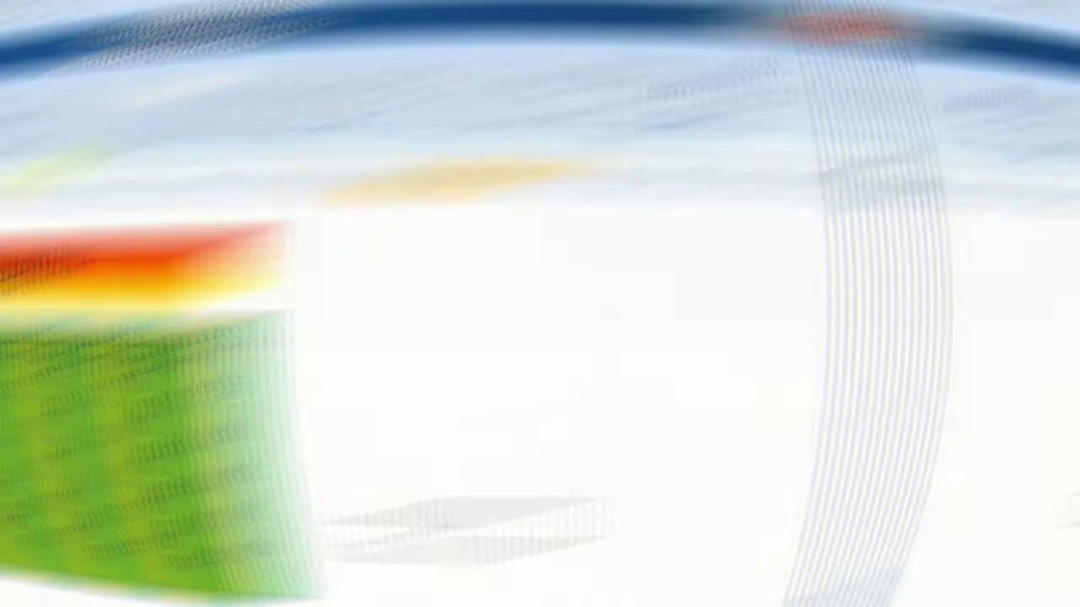
pyautogui.write('c')
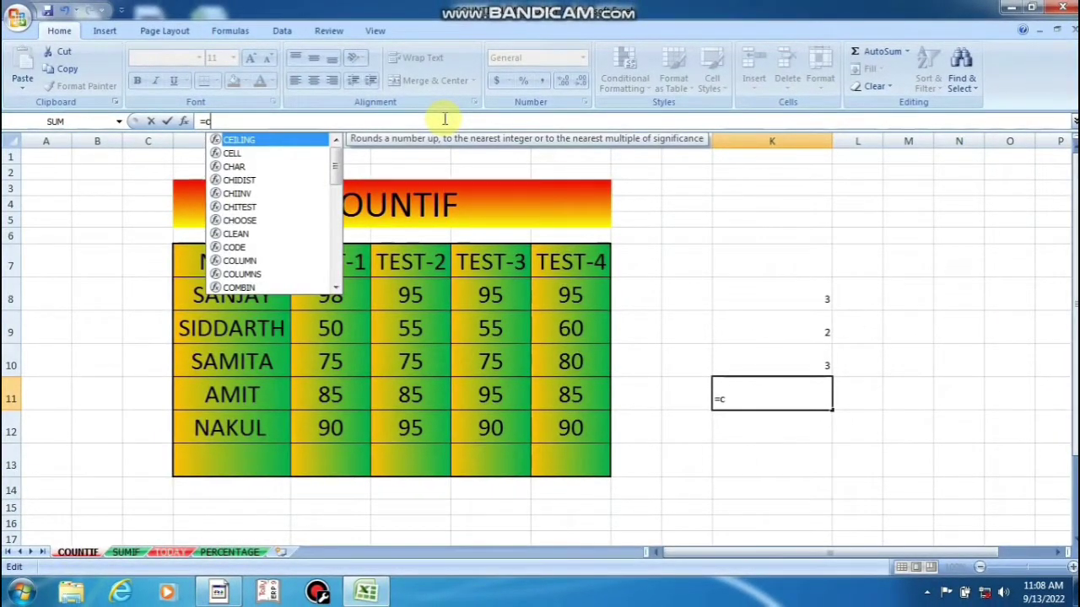
pyautogui.write('ountif')
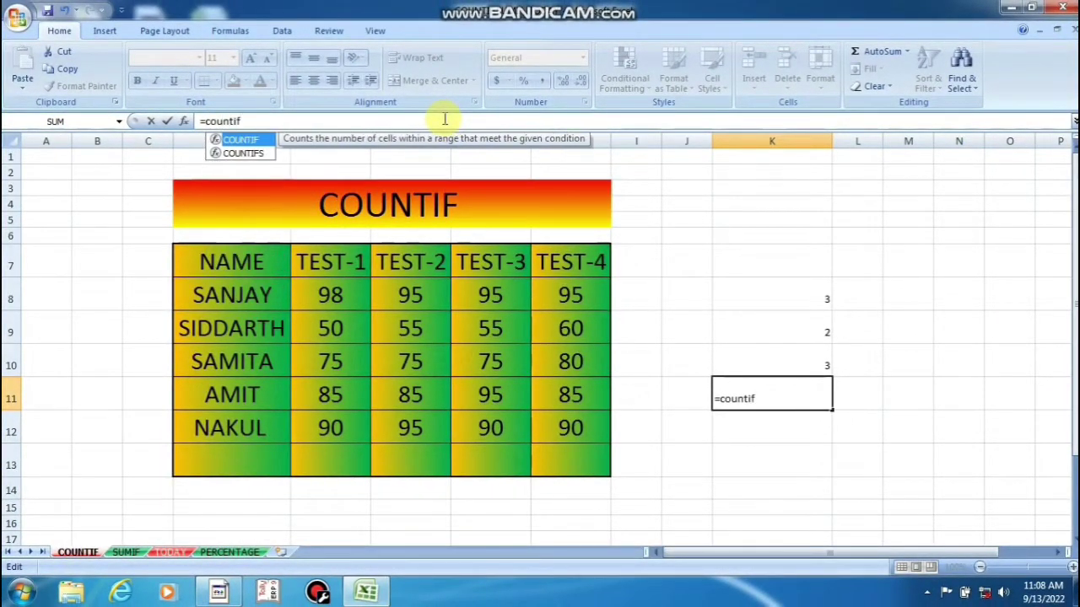
pyautogui.write('(')
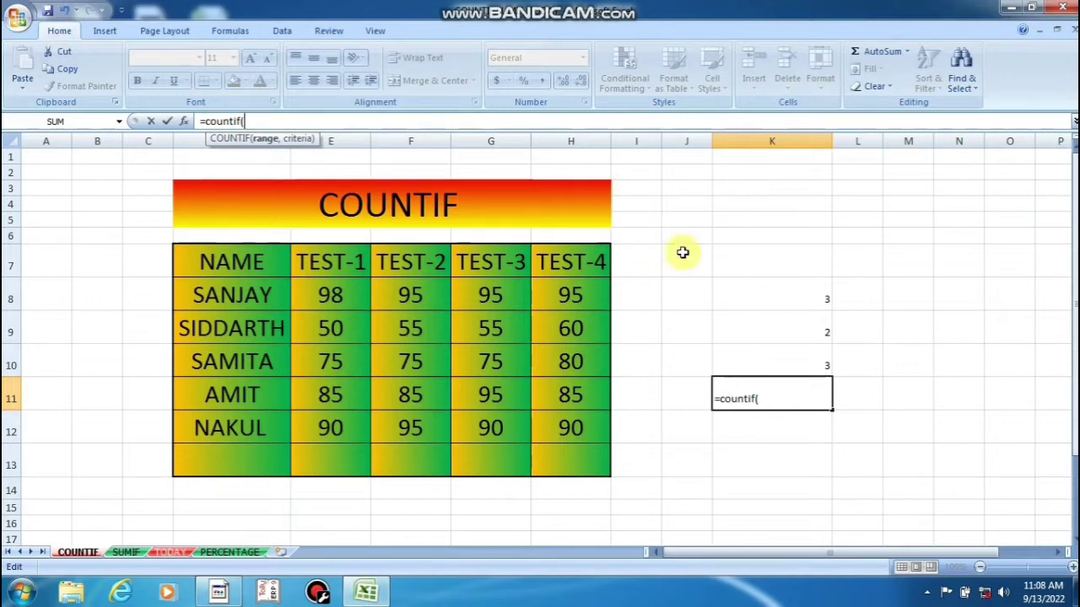
pyautogui.moveTo(323, 390); pyautogui.dragTo(561, 395)
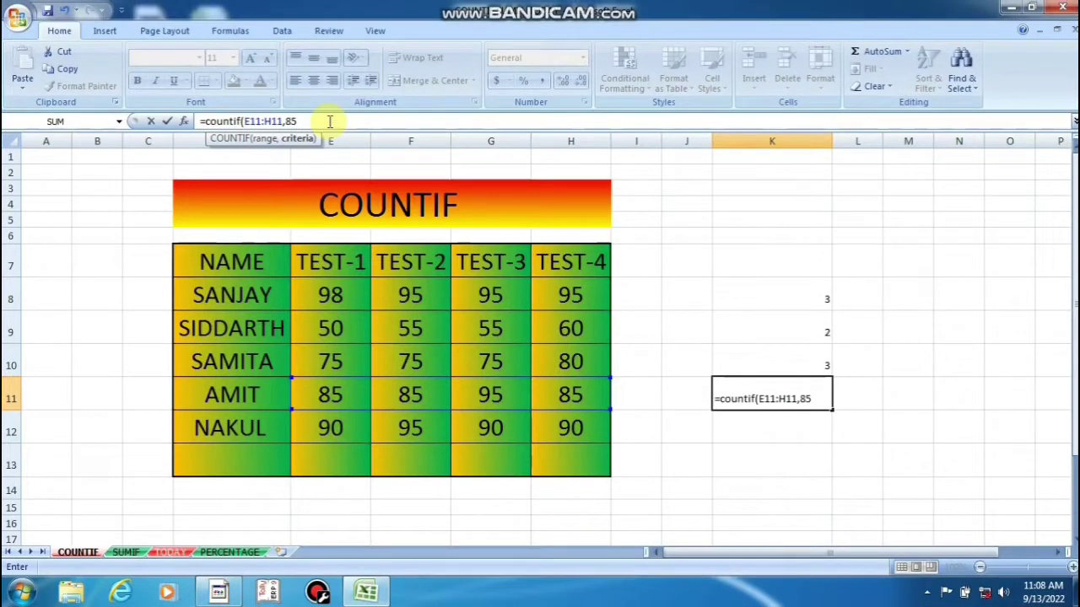
pyautogui.press('Return')
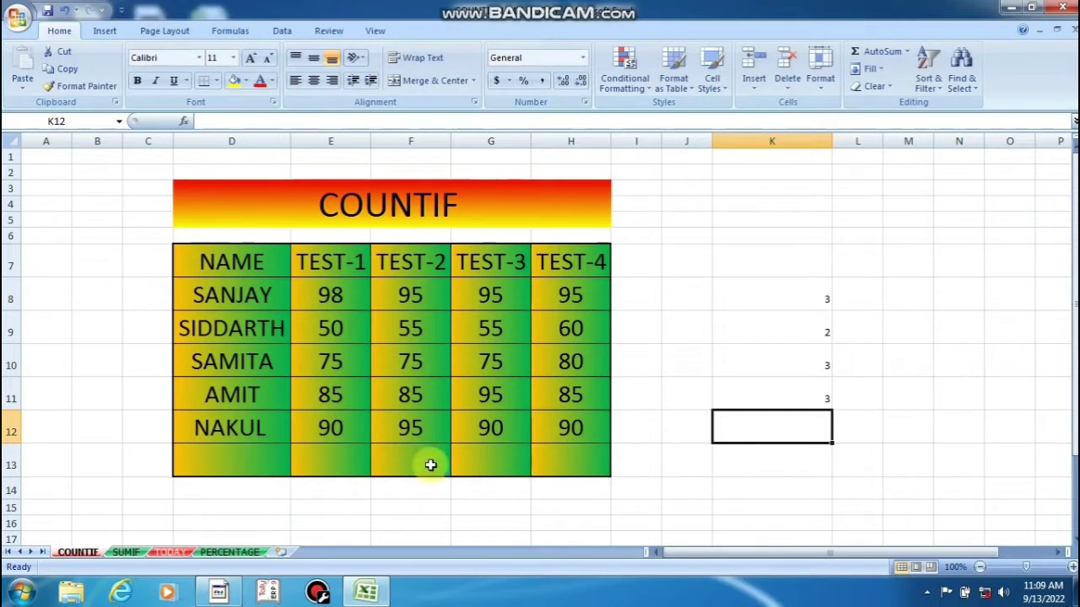
# Enter =COUNTIF(E12:H12,90) in K12 for NAKUL's scores, giving 3.
pyautogui.click(309, 124)
pyautogui.write('=')
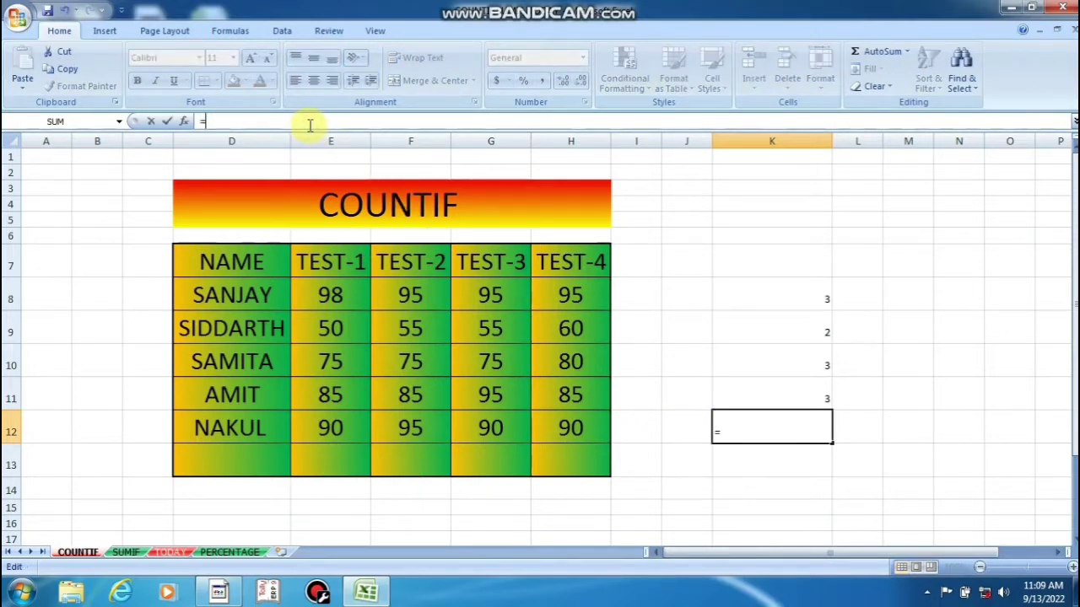
pyautogui.write('counti')
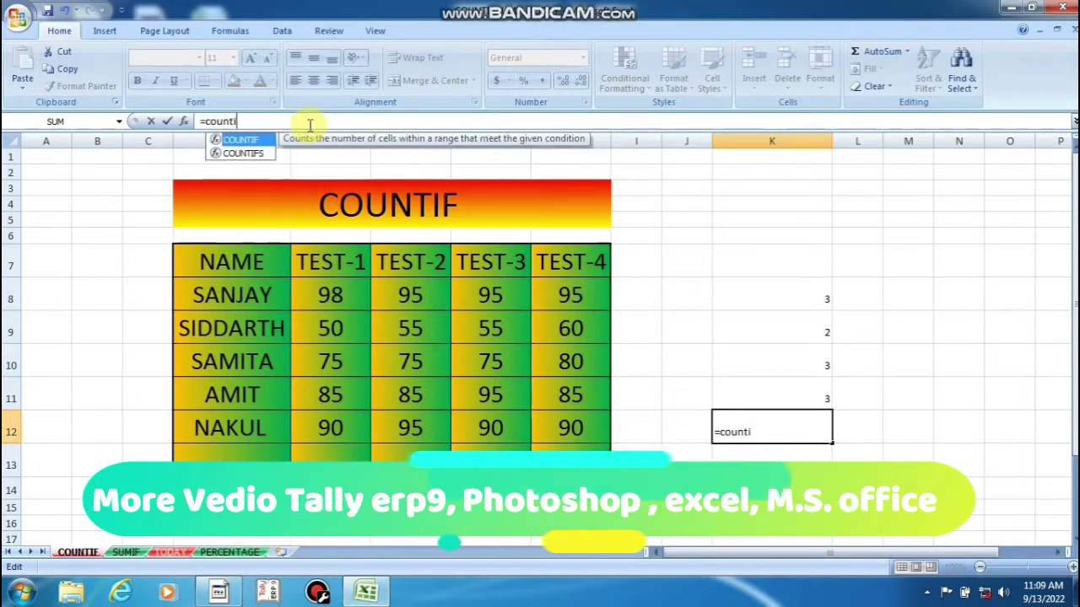
pyautogui.write('f(')
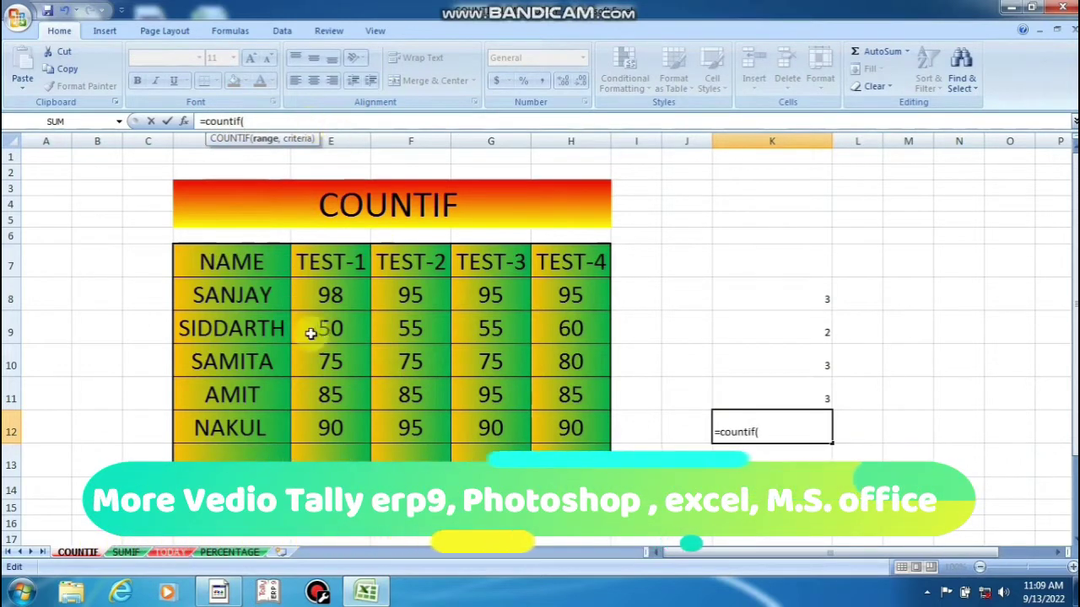
pyautogui.moveTo(326, 427); pyautogui.dragTo(582, 430)
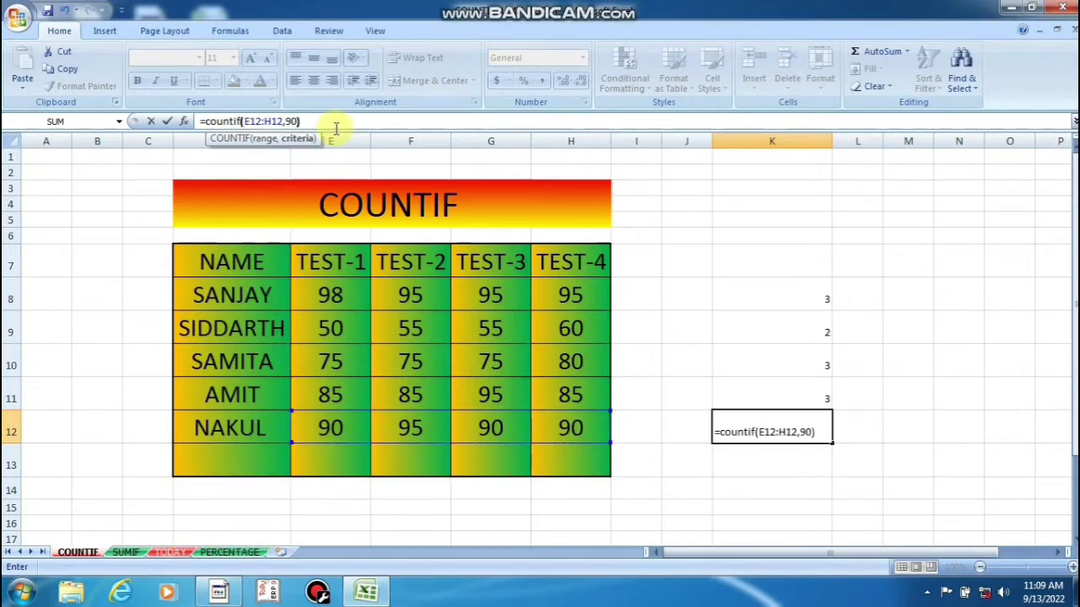
pyautogui.press('Return')
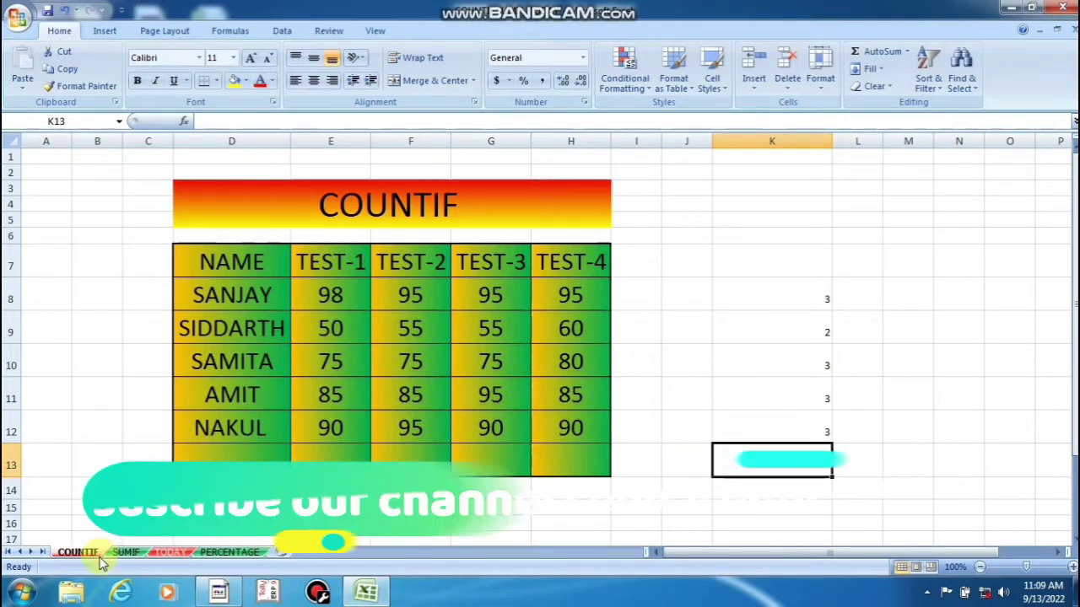
# Switch to the SUMIF sheet and select cell K12.
pyautogui.click(125, 552)
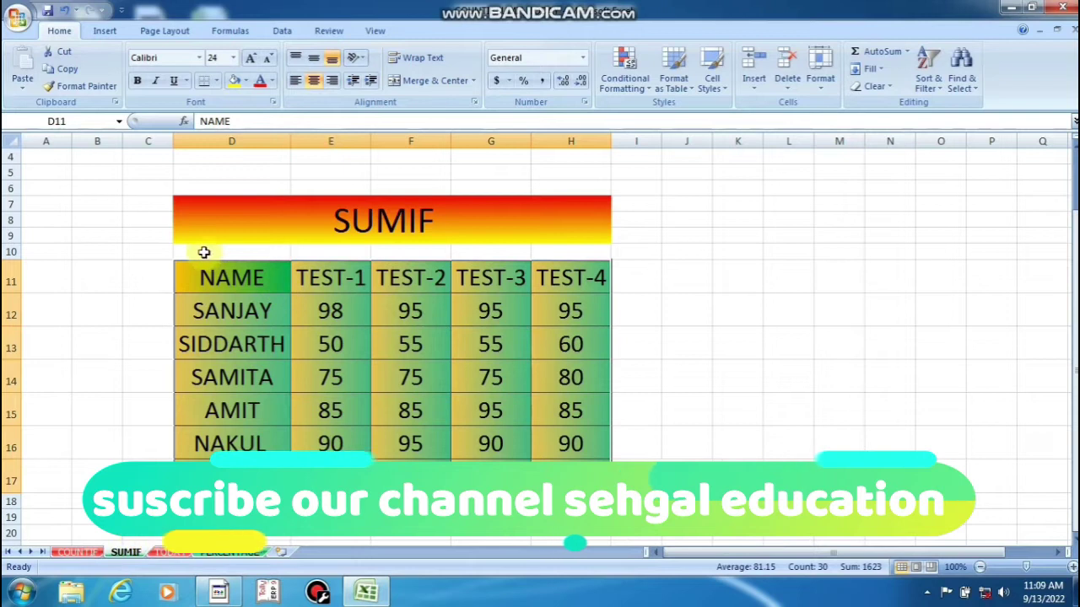
pyautogui.click(728, 302)
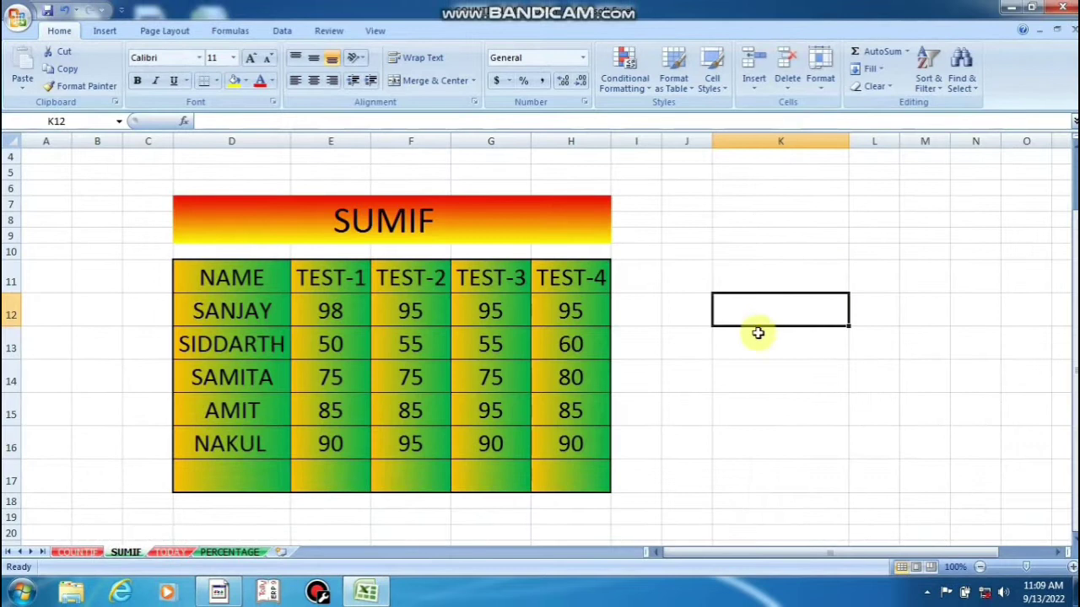
pyautogui.click(751, 363)
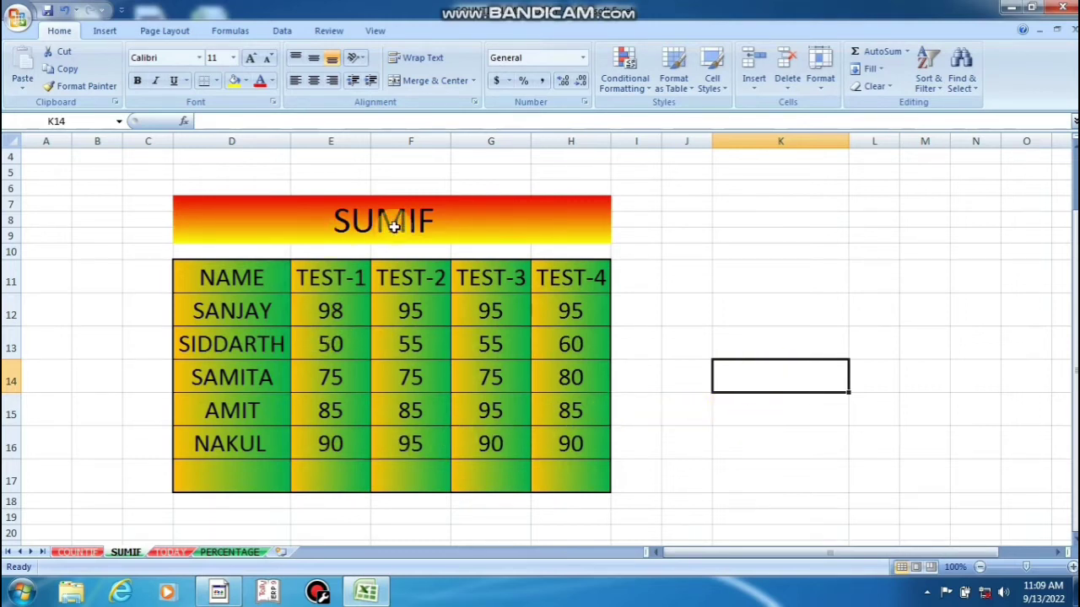
pyautogui.click(789, 304)
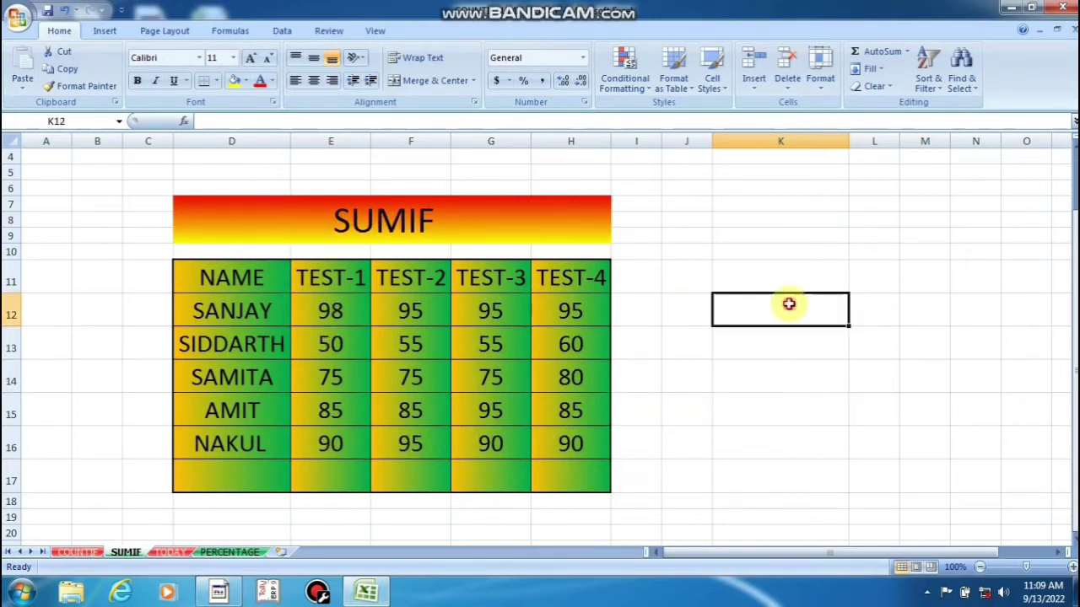
# Enter =SUMIF(E12:H12,95) in K12 to total SANJAY's 95s, giving 285.
pyautogui.click(250, 119)
pyautogui.write('=')
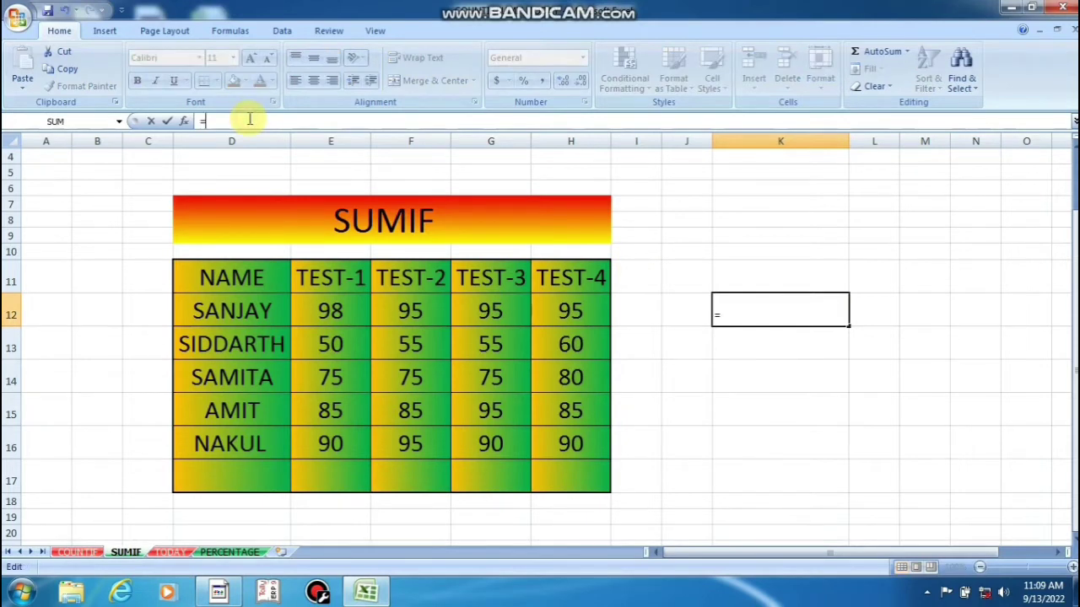
pyautogui.write('su')
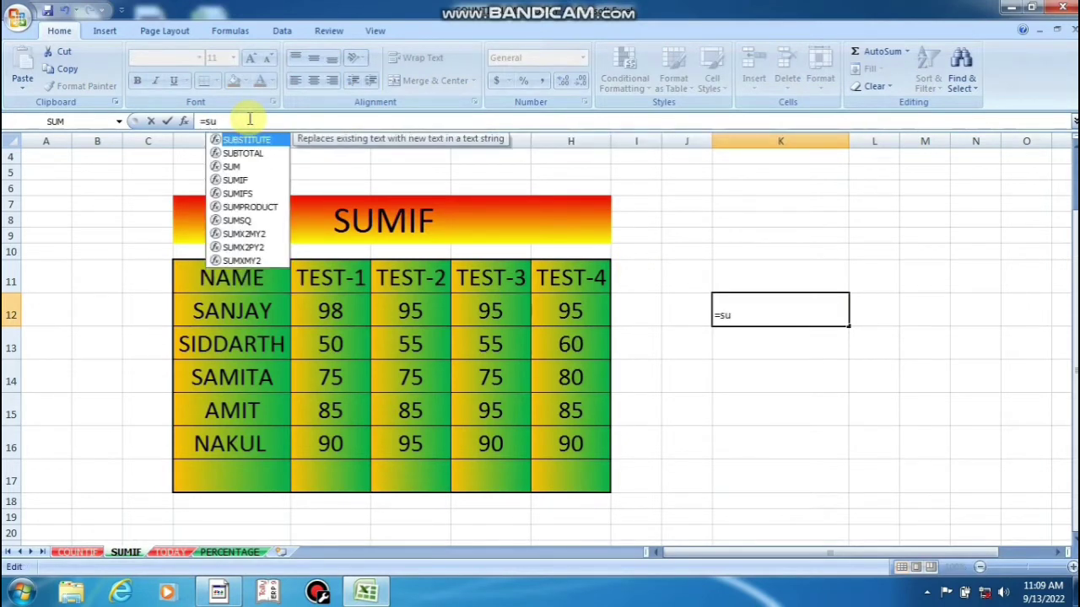
pyautogui.write('mif')
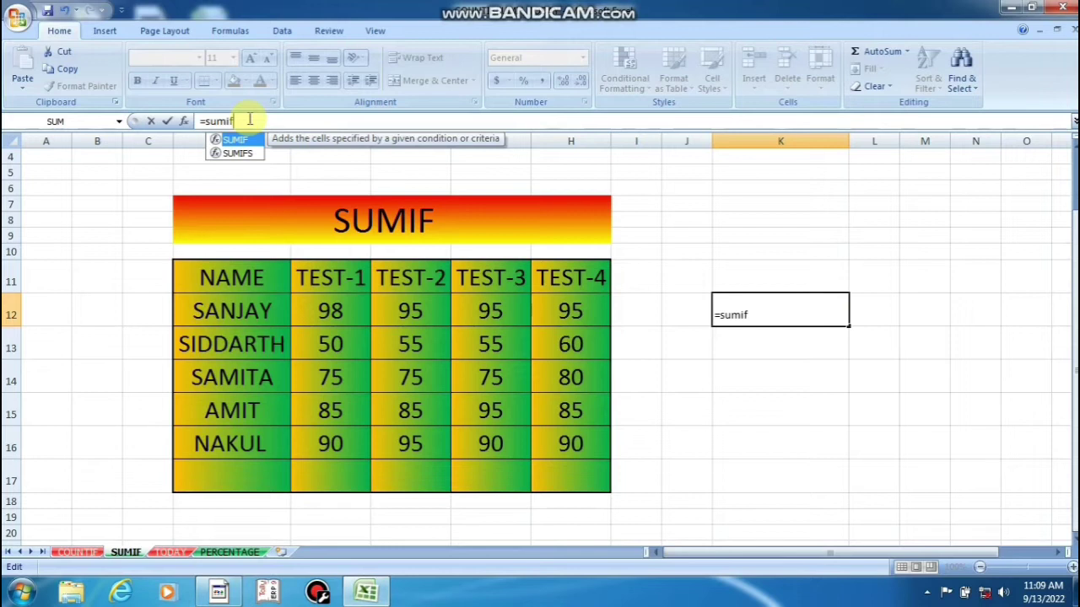
pyautogui.write('(')
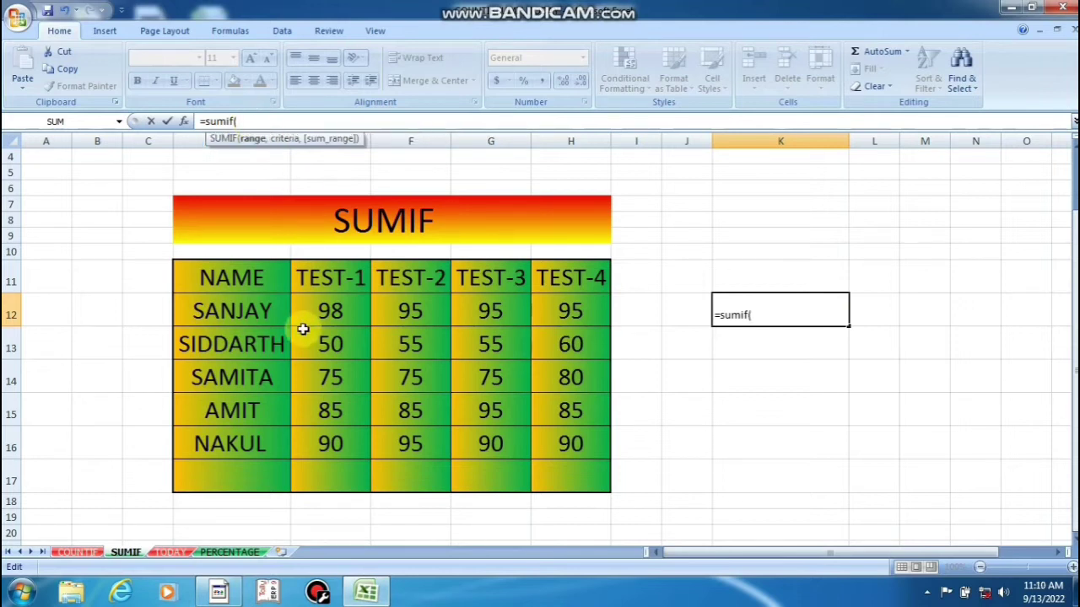
pyautogui.moveTo(329, 319); pyautogui.dragTo(556, 311)
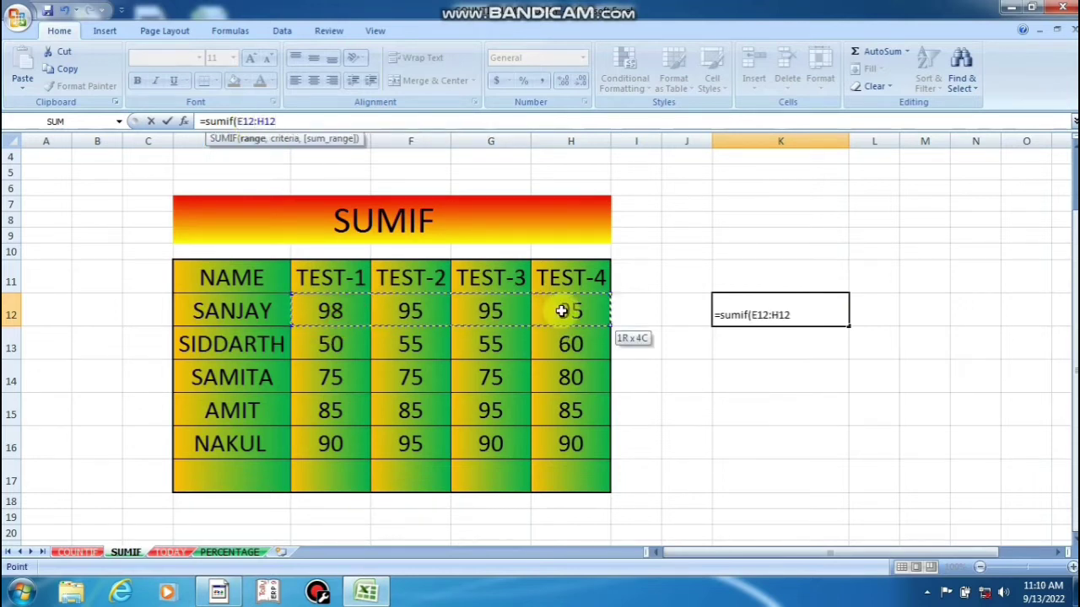
pyautogui.click(337, 118)
pyautogui.write(',95')
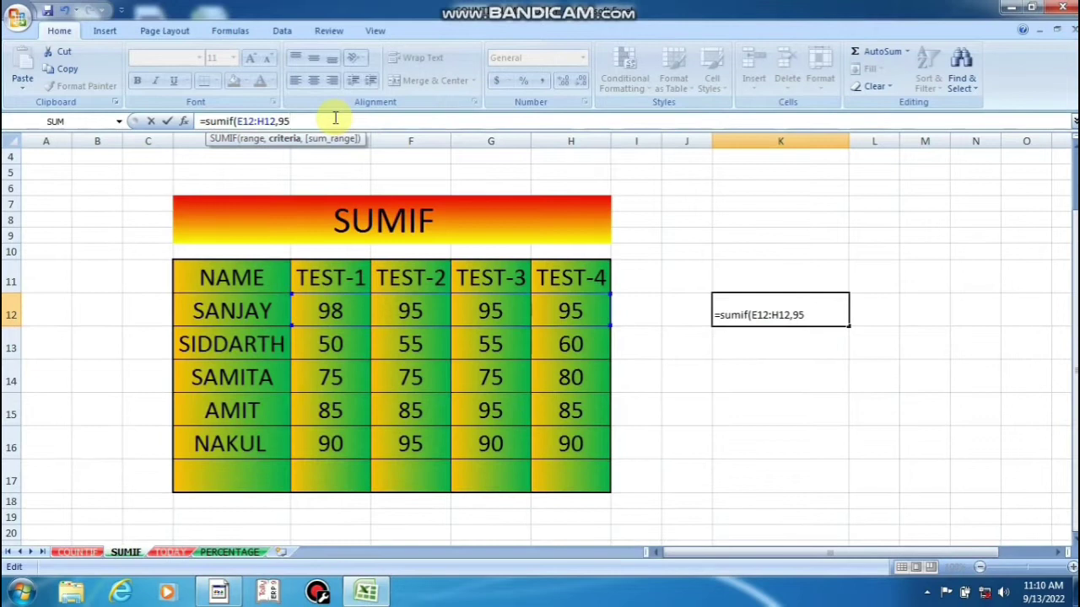
pyautogui.press('Return')
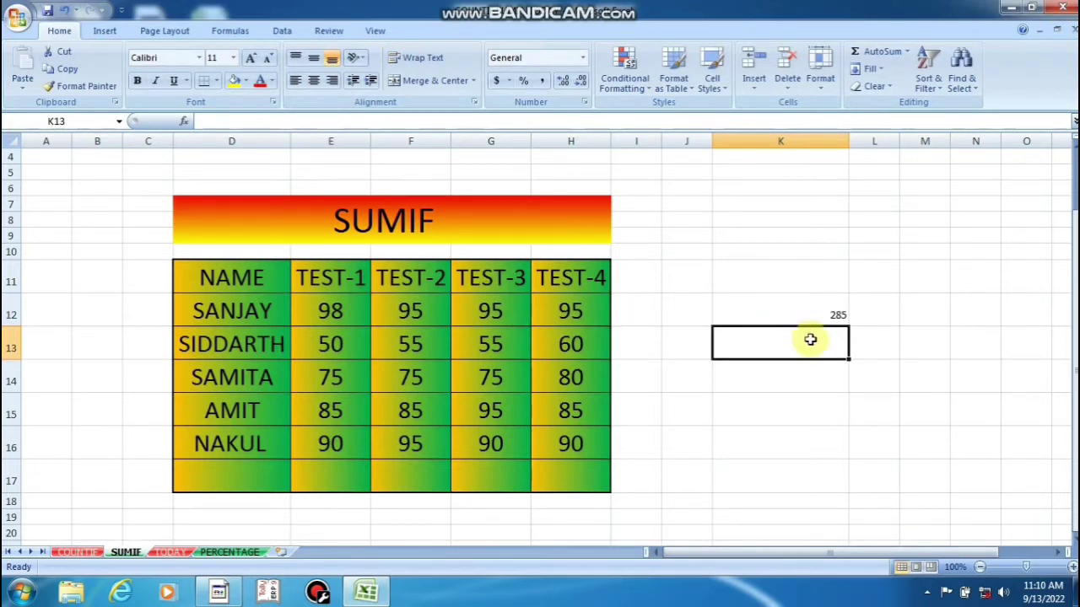
# Enter =SUMIF(E13:H13,55) in K13 to total SIDDARTH's 55s, giving 110.
pyautogui.click(449, 120)
pyautogui.write('=su')
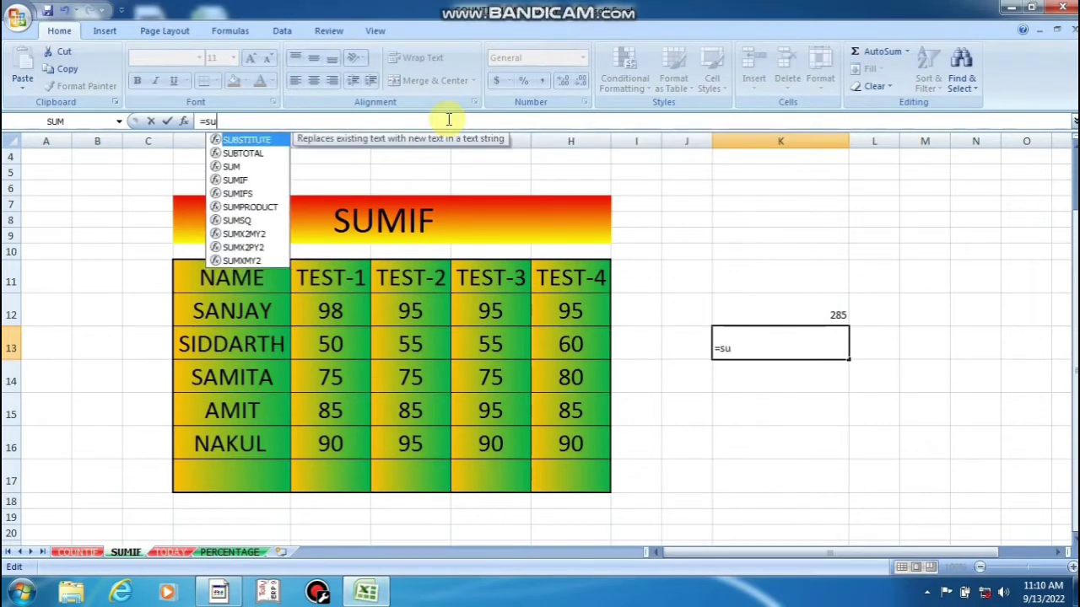
pyautogui.write('mif')
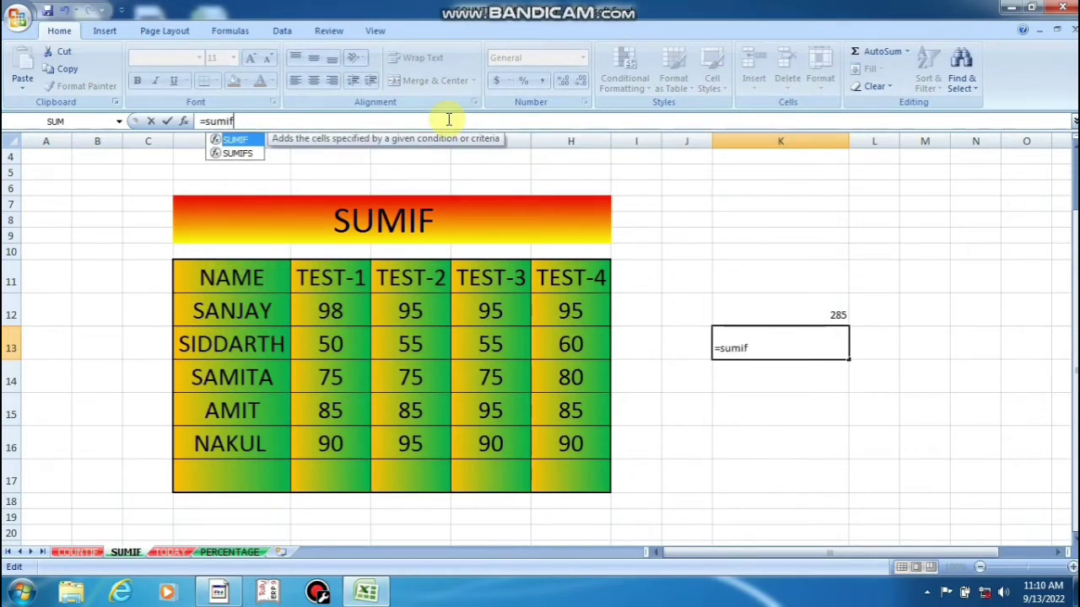
pyautogui.write('(')
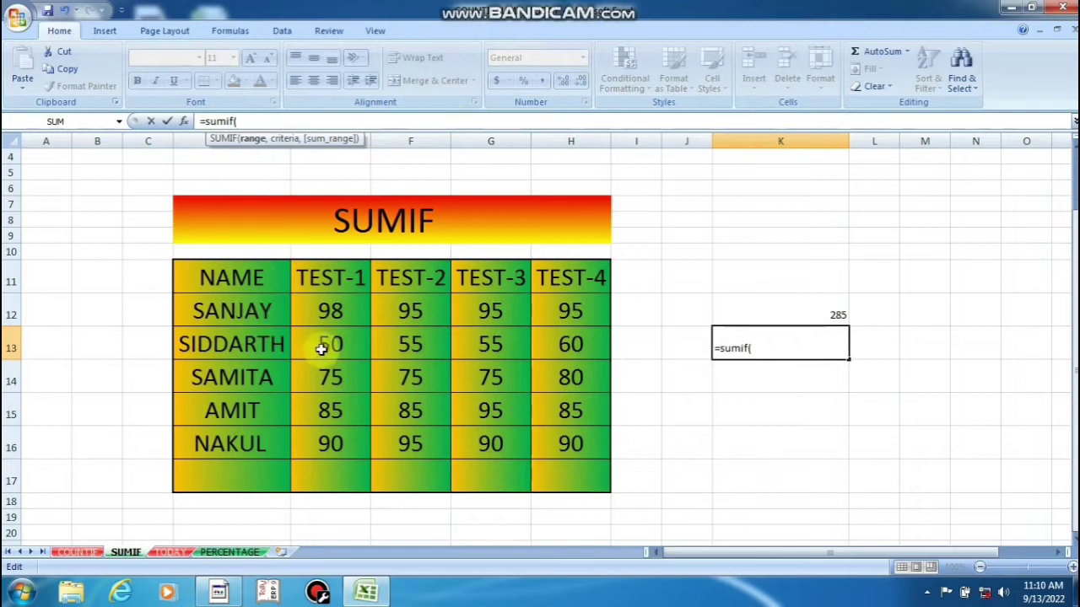
pyautogui.moveTo(325, 344); pyautogui.dragTo(564, 333)
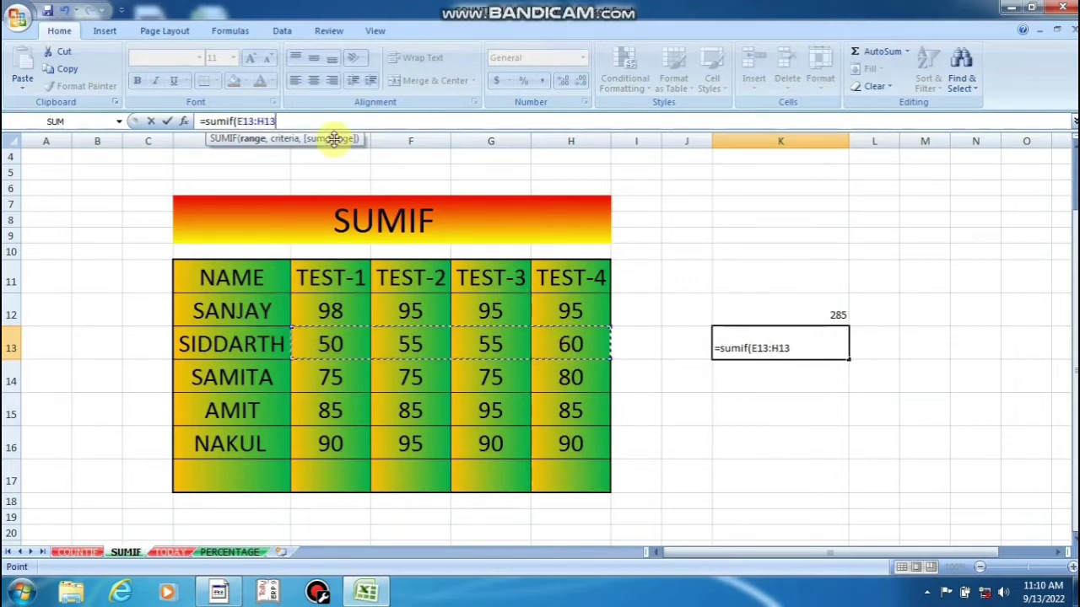
pyautogui.write(',55')
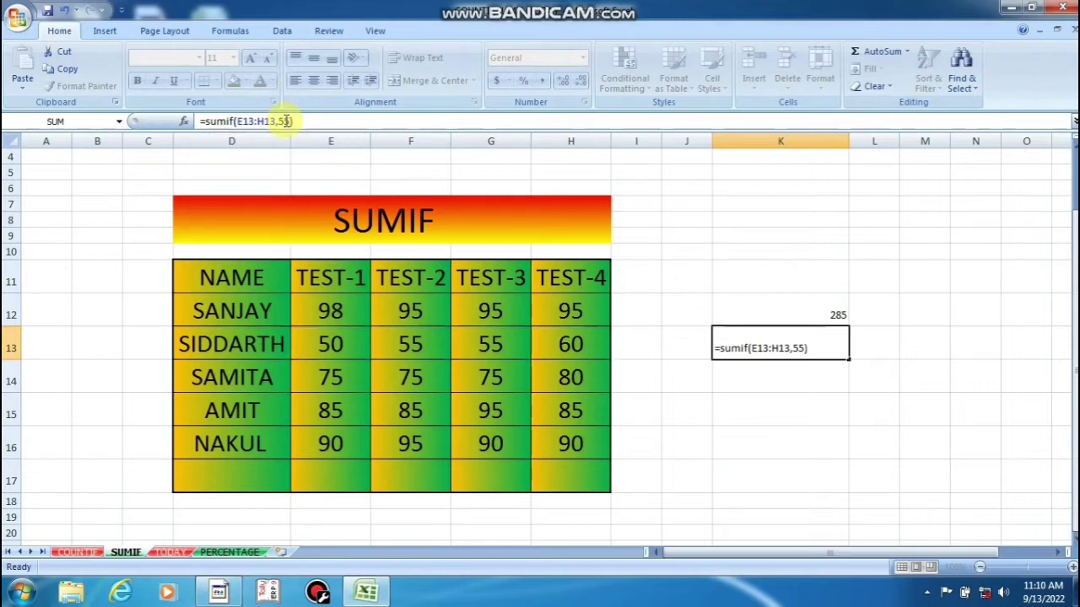
pyautogui.press('Return')
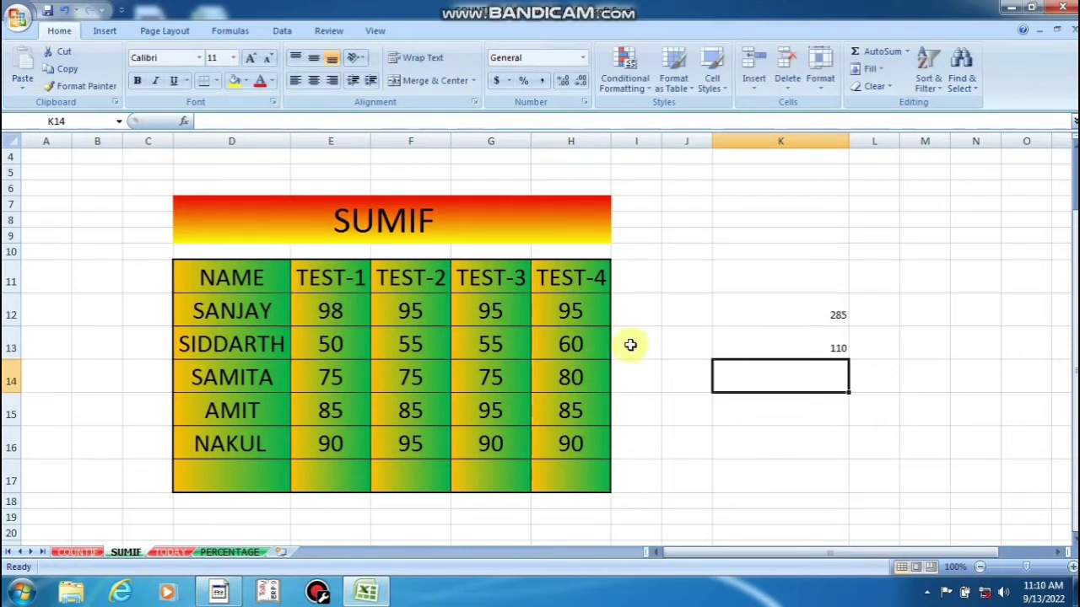
# Enter =SUMIF(E14:H14,75) in K14 for SAMITA, giving 225.
pyautogui.click(351, 121)
pyautogui.write('=')
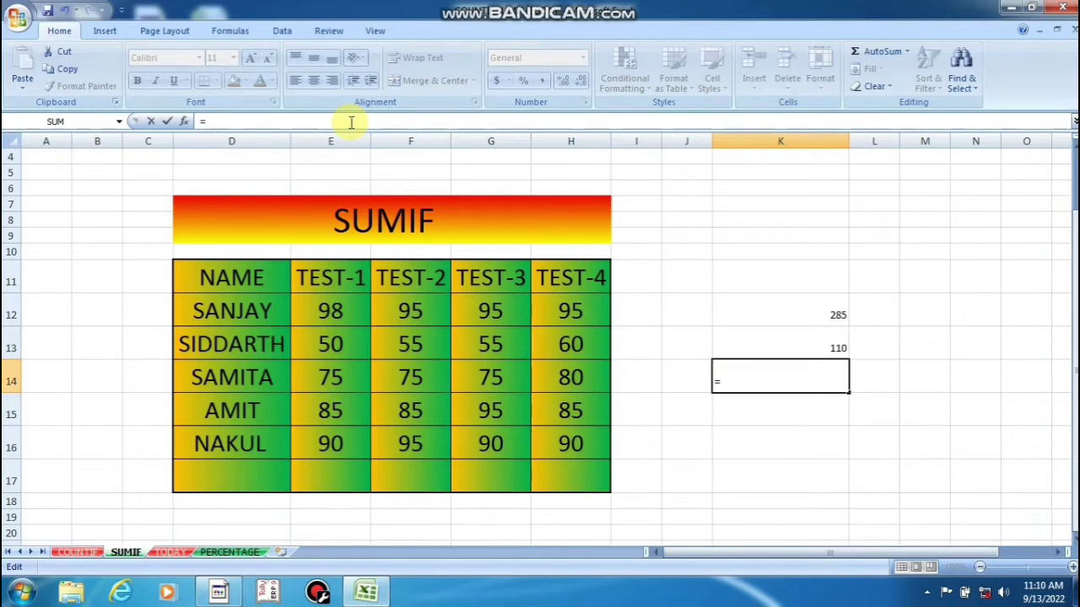
pyautogui.write('sumif')
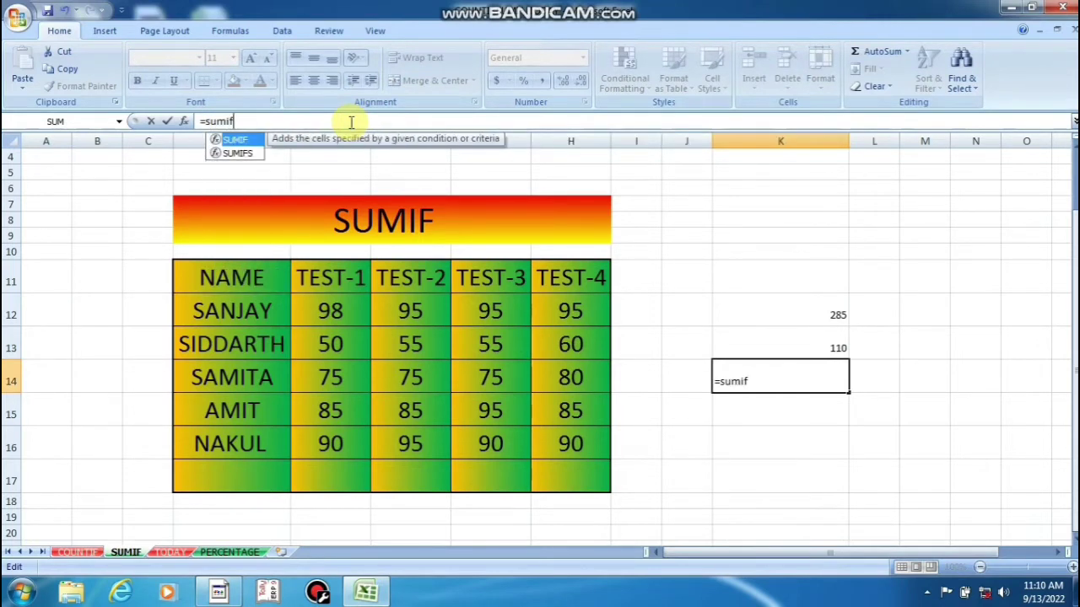
pyautogui.write('(')
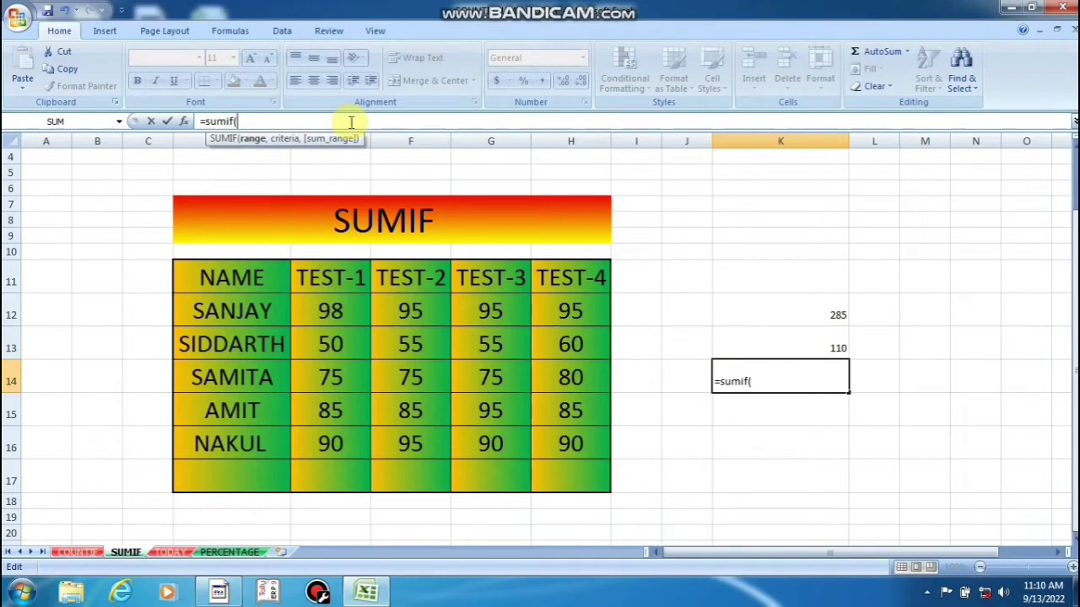
pyautogui.click(338, 378)
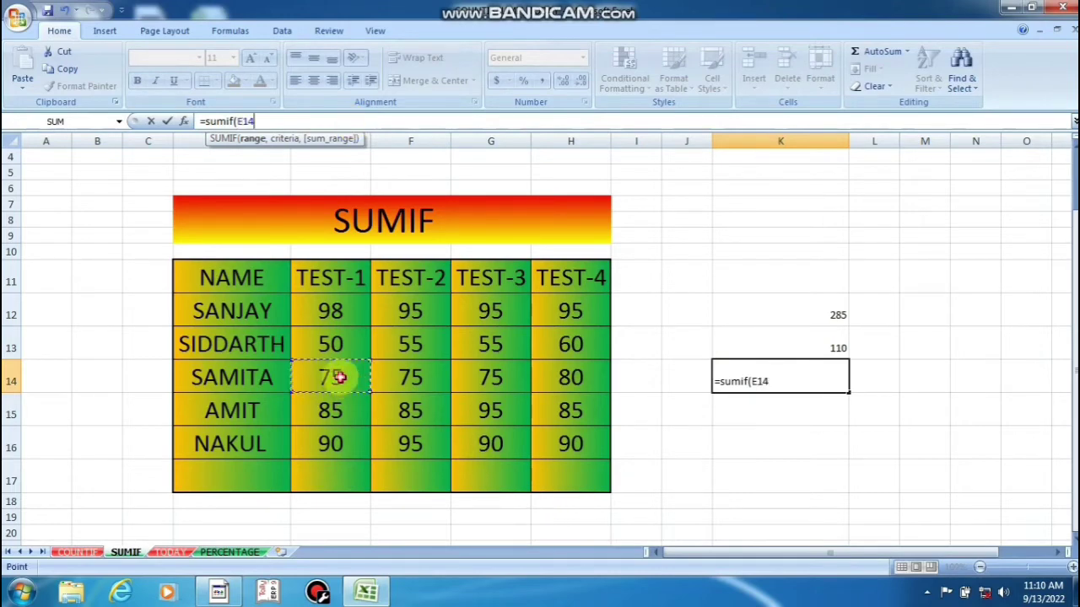
pyautogui.moveTo(337, 378); pyautogui.dragTo(571, 378)
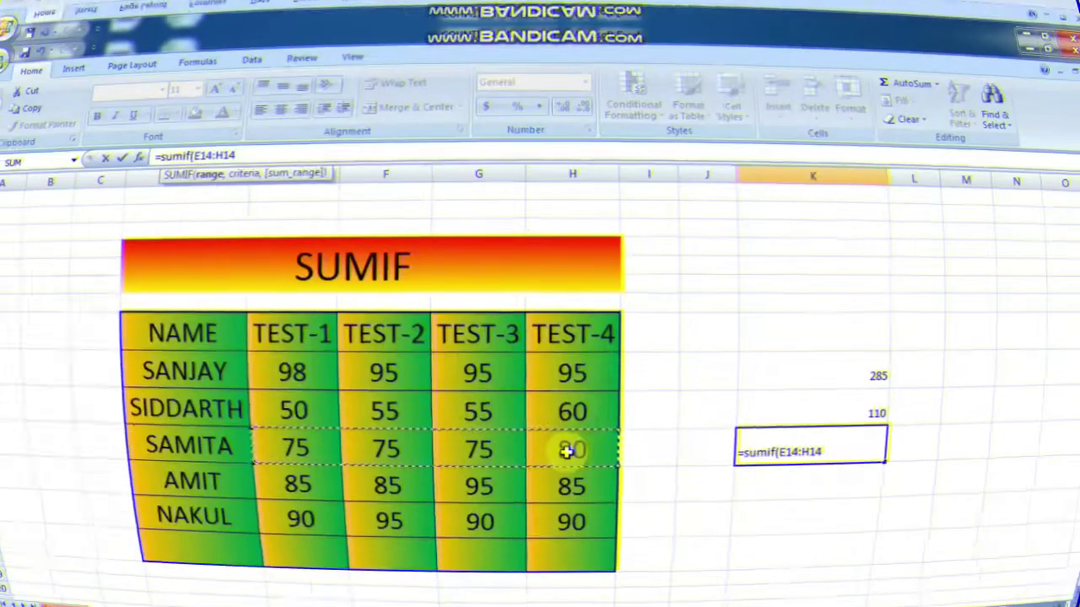
pyautogui.write(',75')
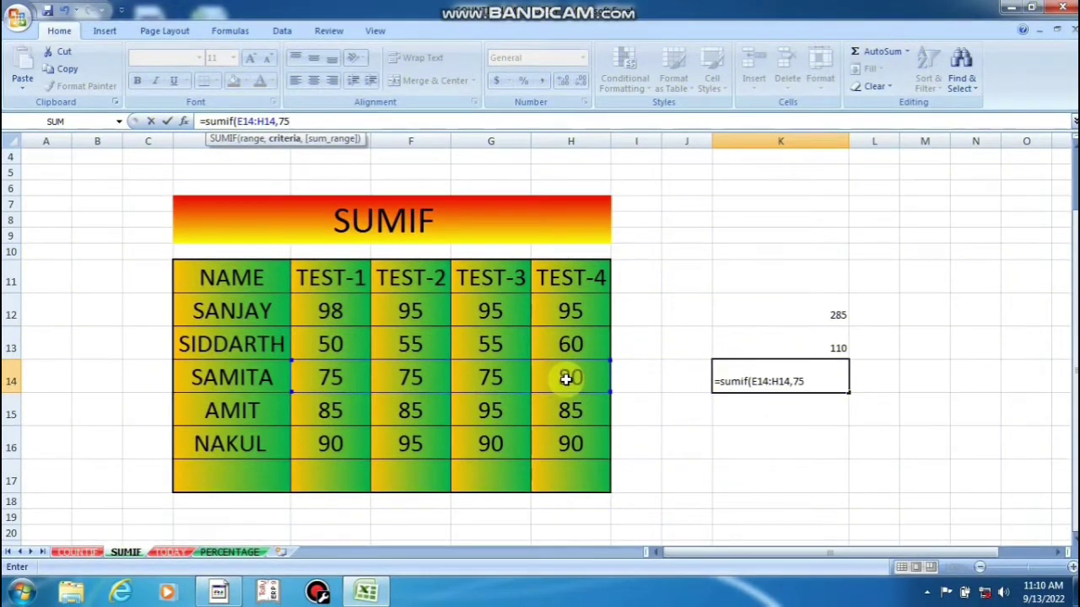
pyautogui.press('Return')
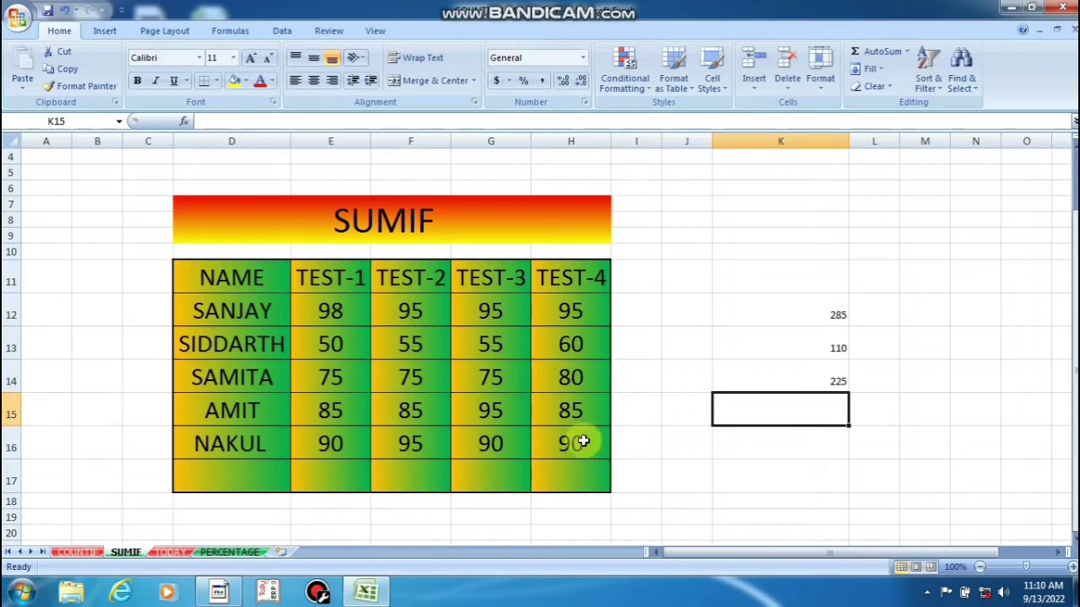
# Enter =SUMIF(E15:H15,85) in K15 for AMIT, giving 255.
pyautogui.write('=sum')
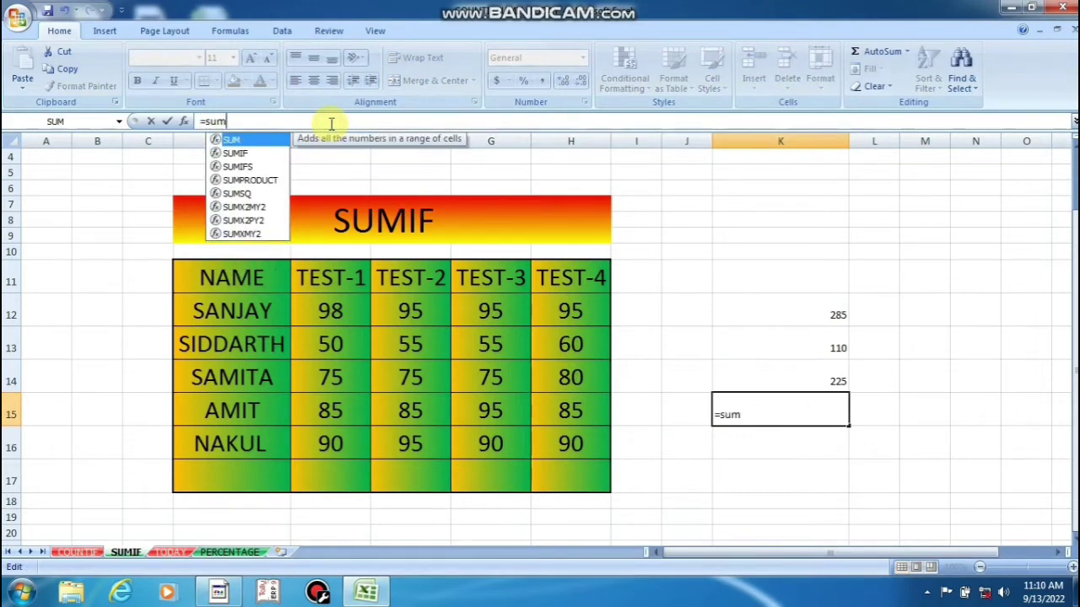
pyautogui.write('if(')
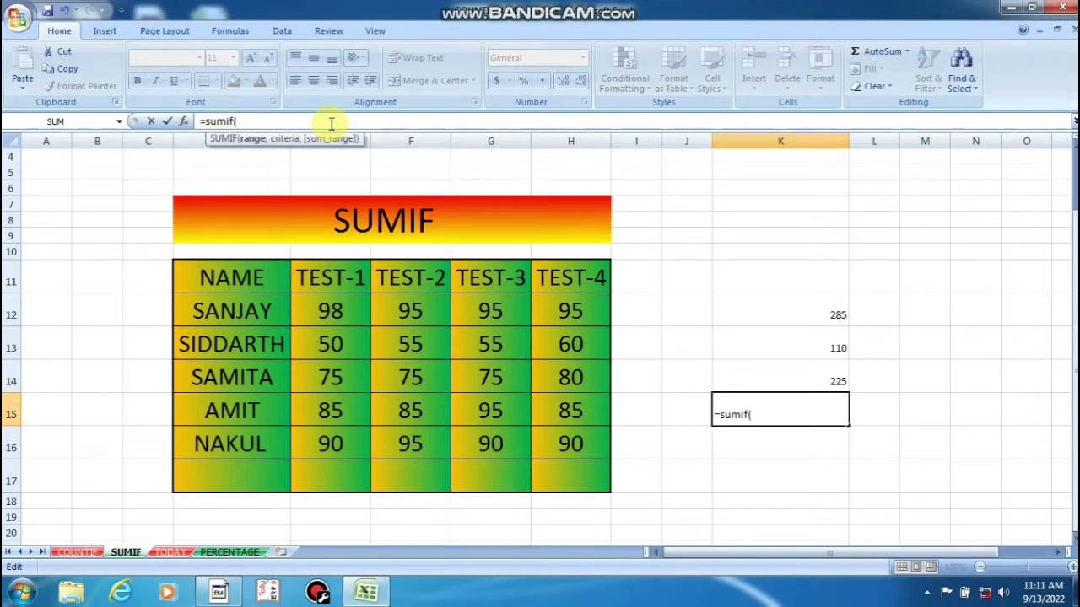
pyautogui.moveTo(330, 411); pyautogui.dragTo(545, 413)
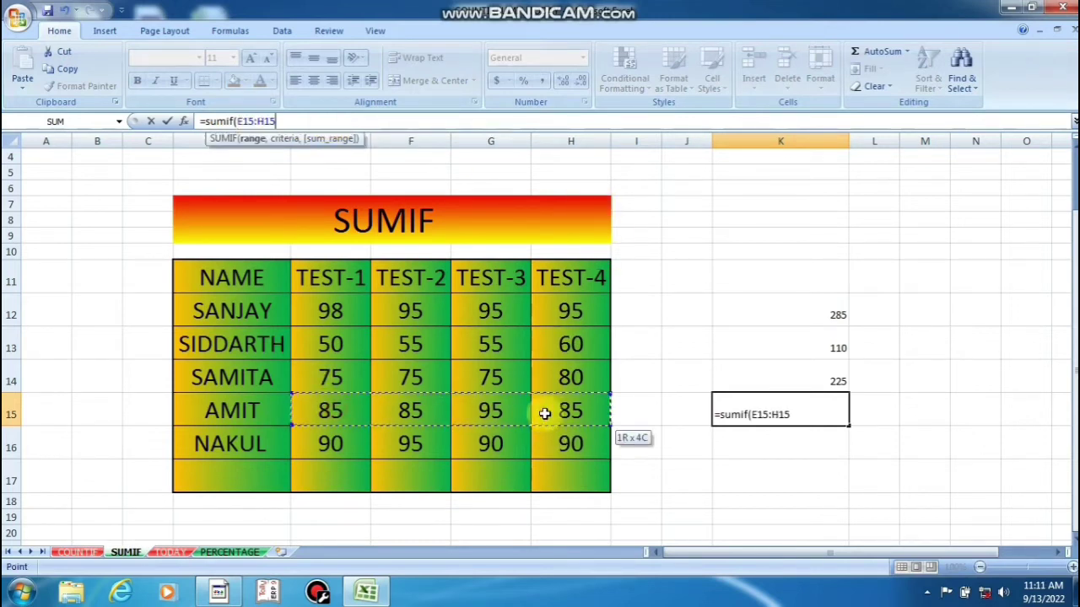
pyautogui.write(',85')
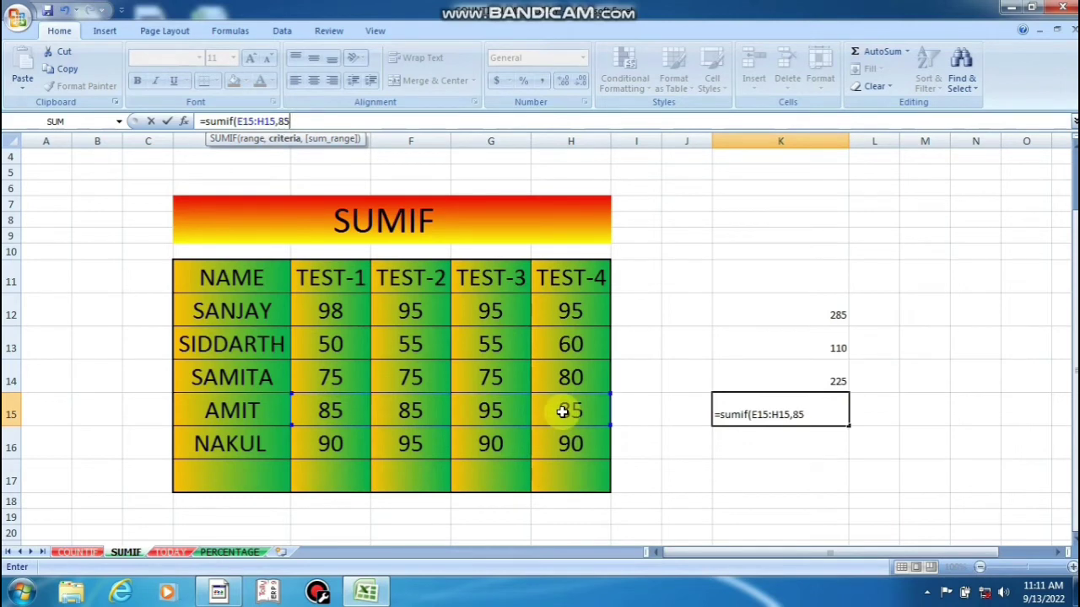
pyautogui.press('Return')
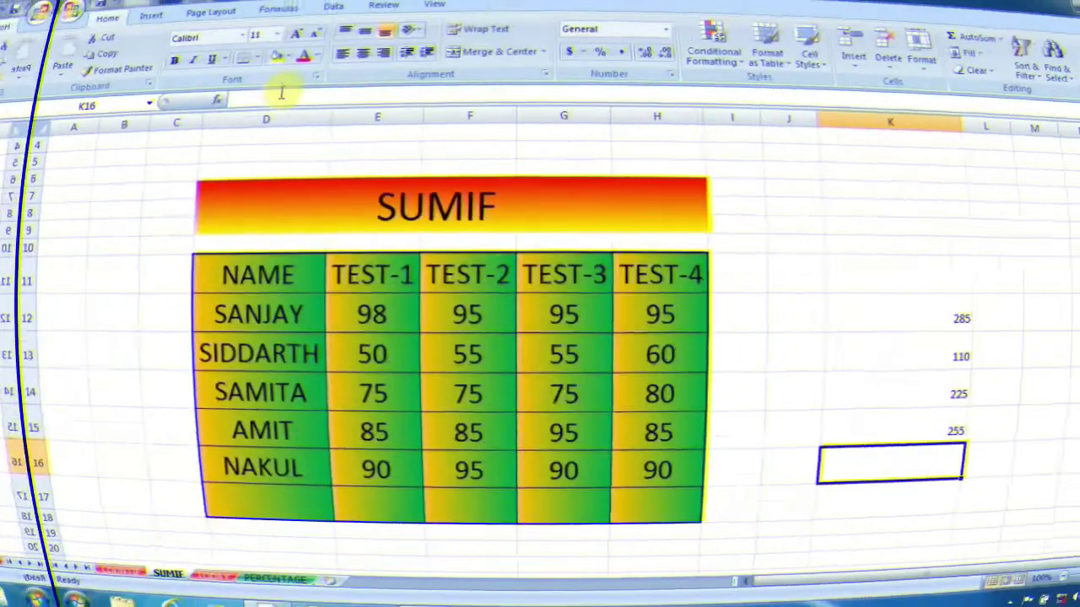
# Enter =SUMIF(E16:H16,90) in K16 for NAKUL, giving 270.
pyautogui.write('=')
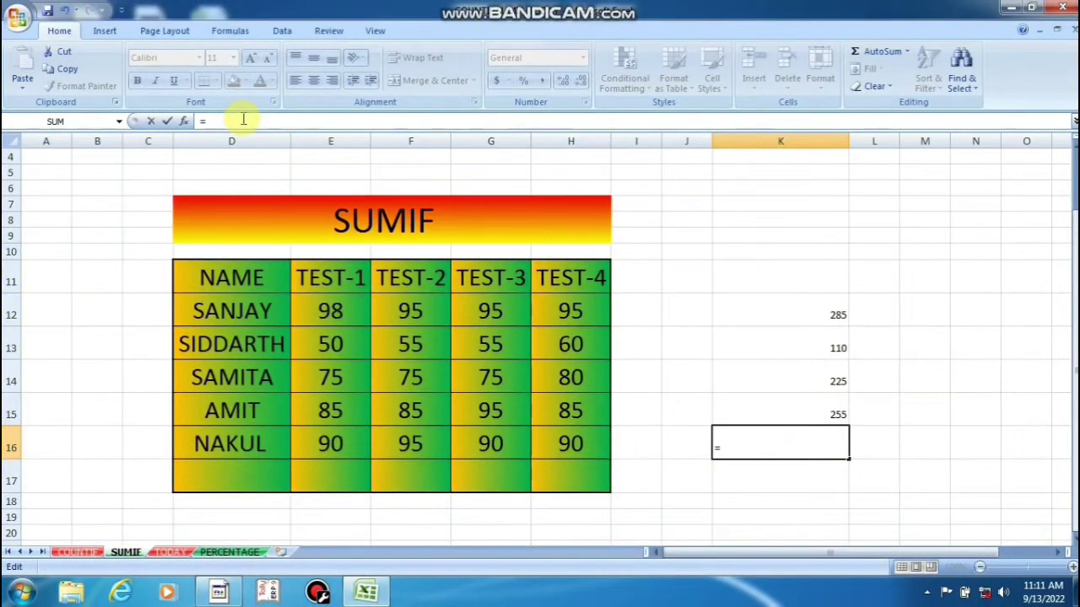
pyautogui.write('sumif')
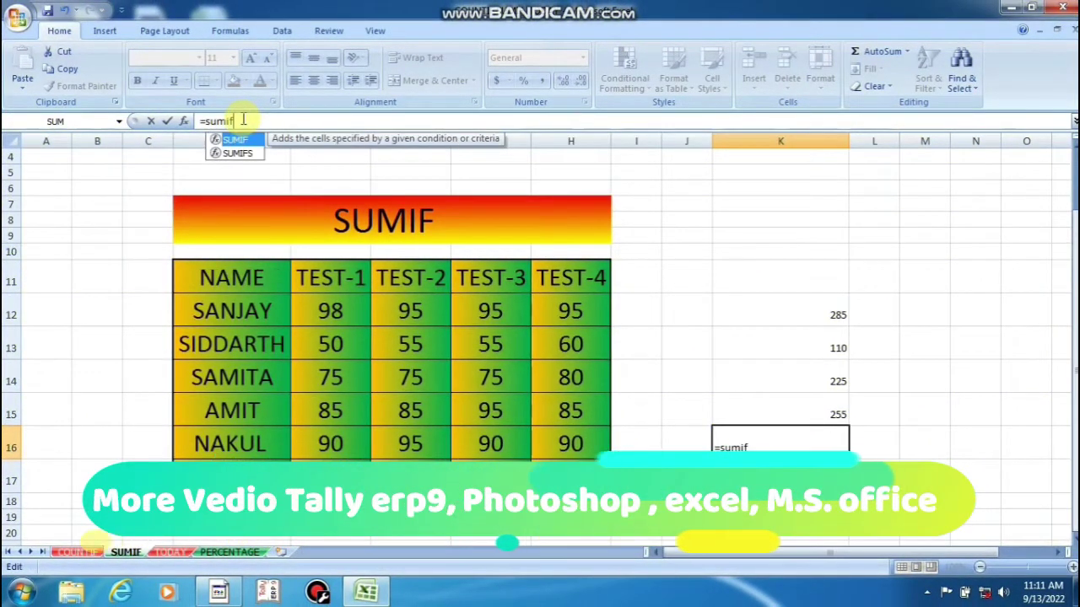
pyautogui.write('(')
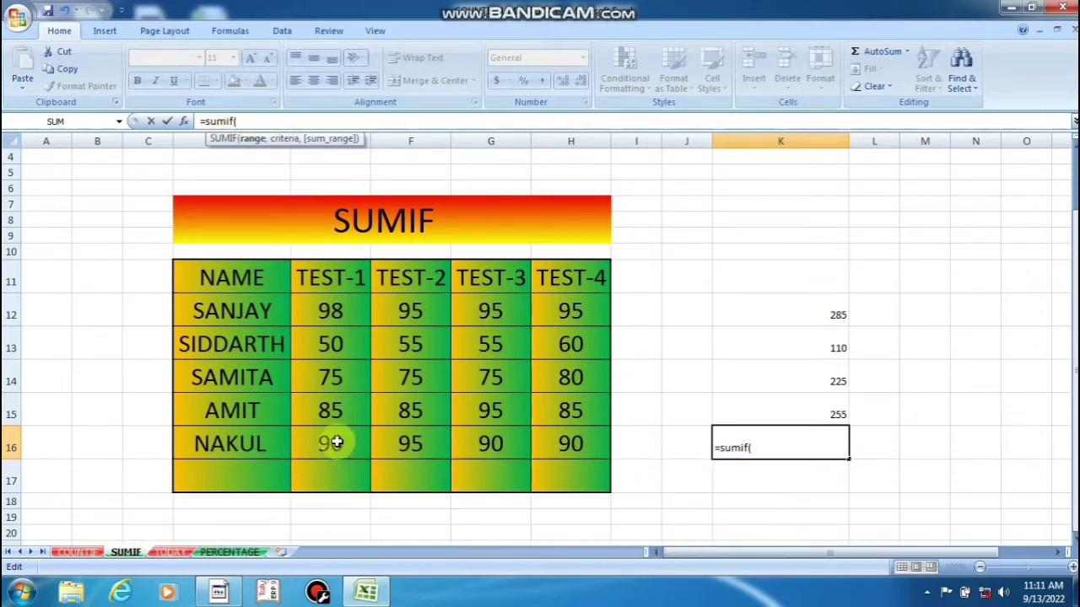
pyautogui.moveTo(336, 442); pyautogui.dragTo(558, 440)
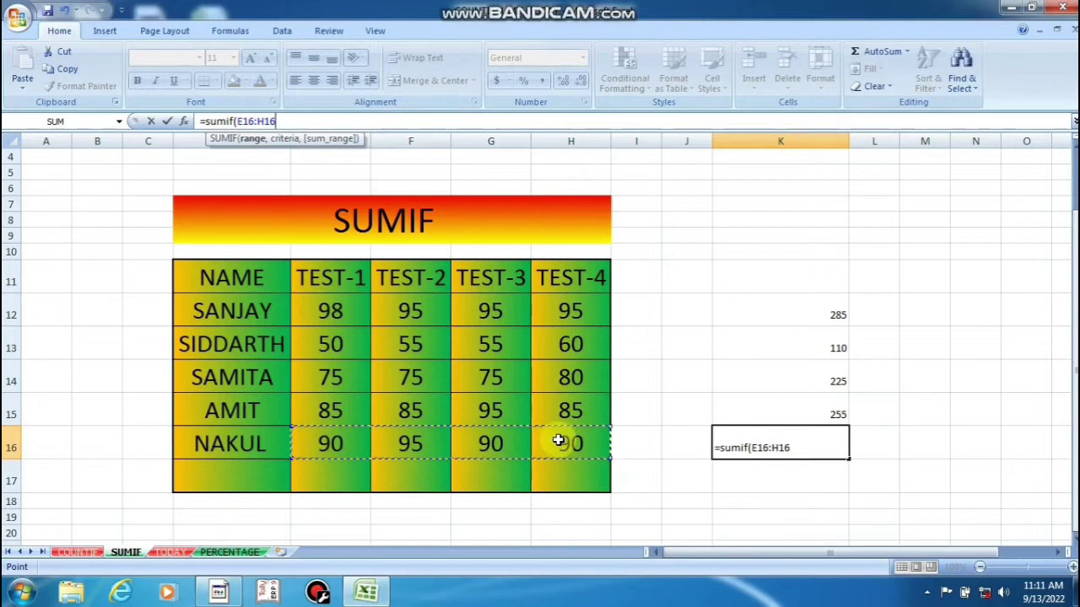
pyautogui.write(',90')
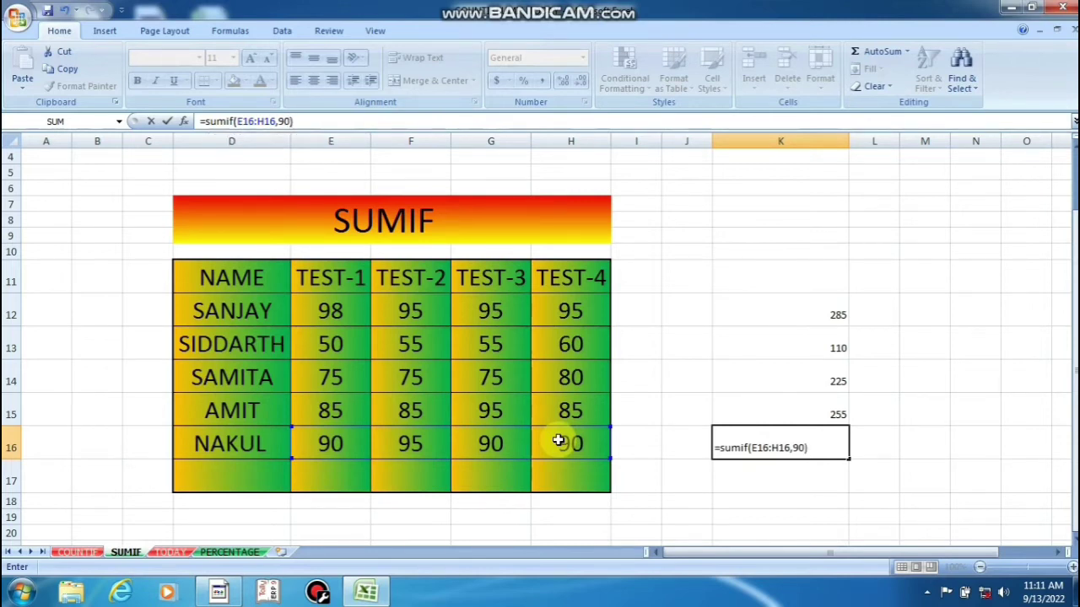
pyautogui.press('Return')
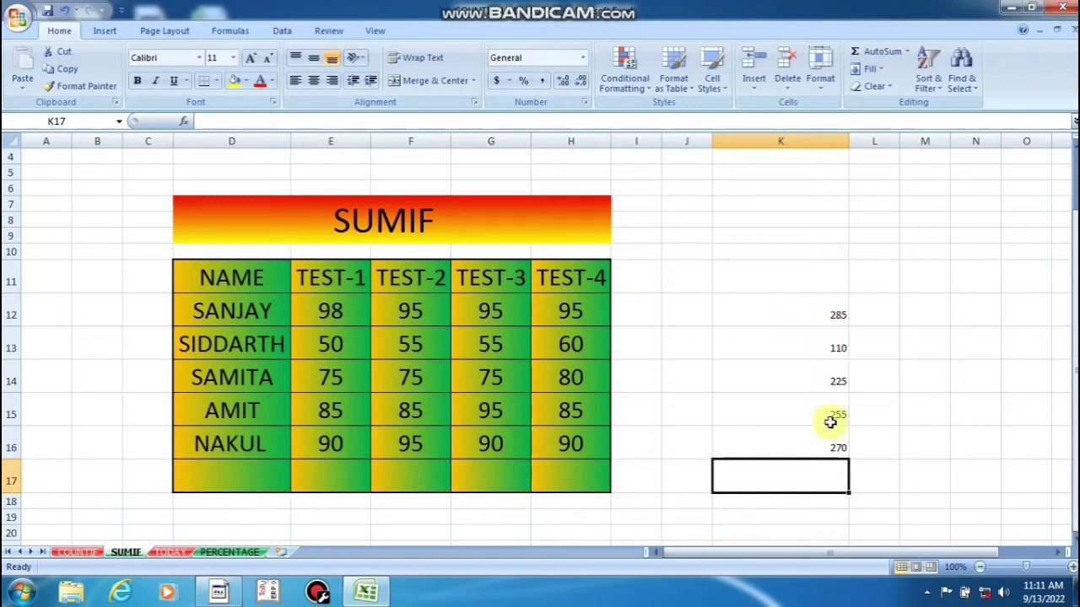
# On the TODAY sheet, enter =TODAY() in F12, showing 9/13/2022.
pyautogui.click(179, 553)
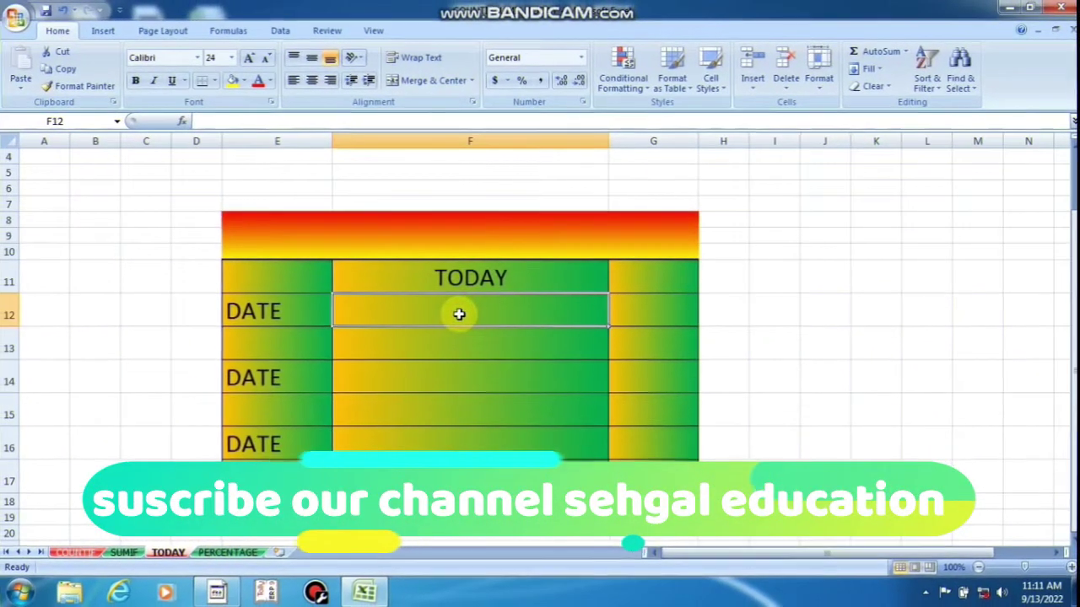
pyautogui.write('=')
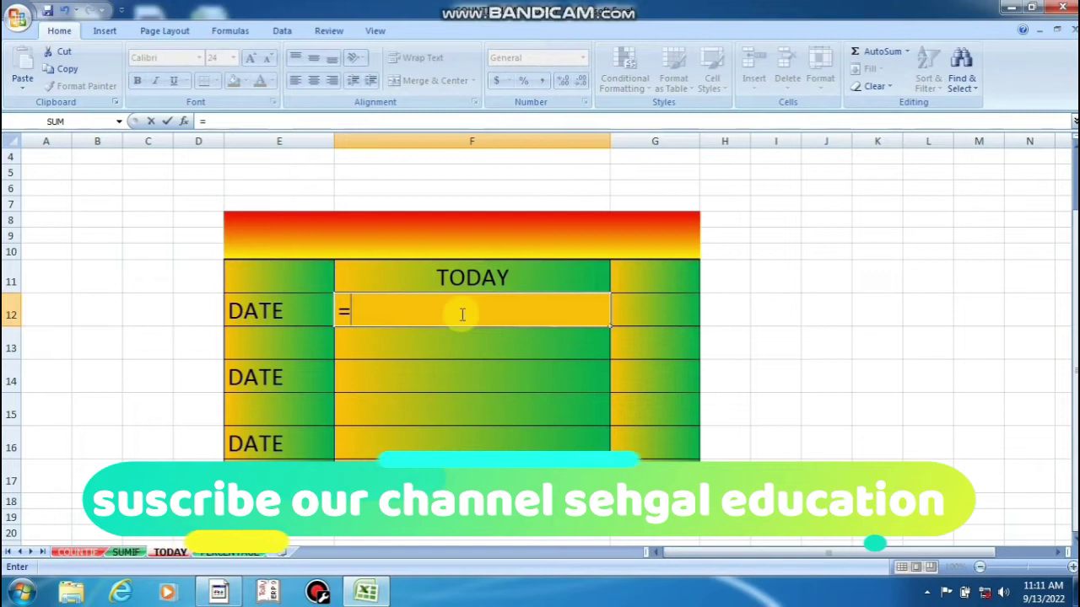
pyautogui.write('today')
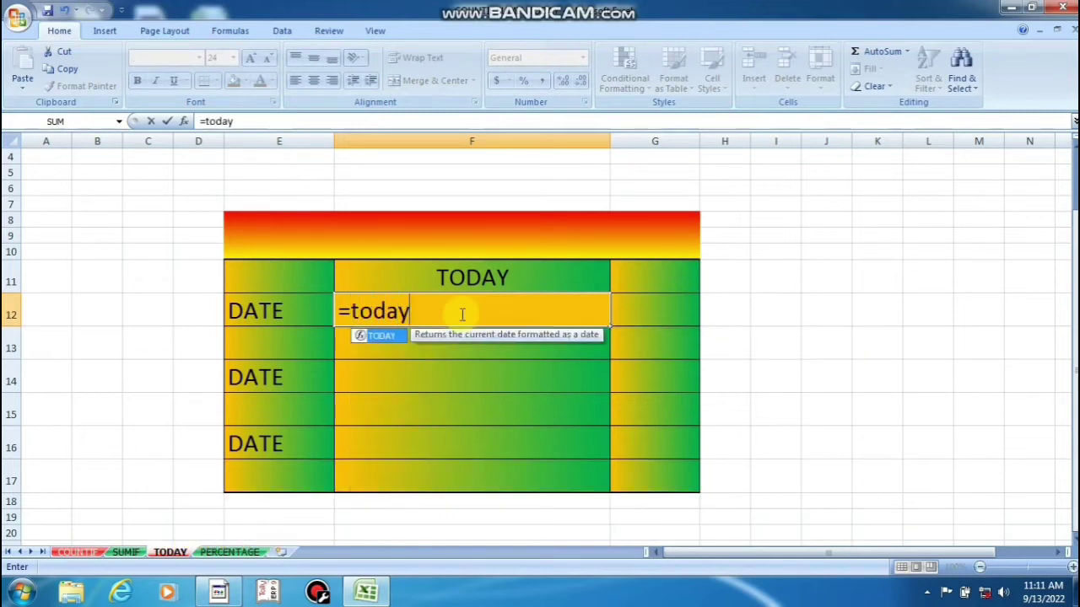
pyautogui.write('(')
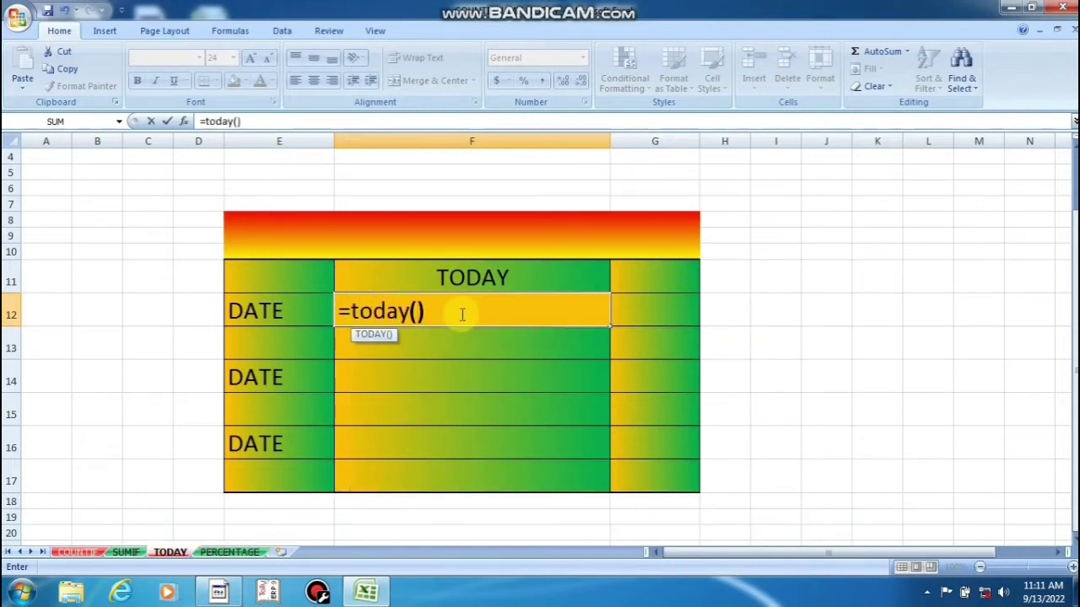
pyautogui.press('Return')
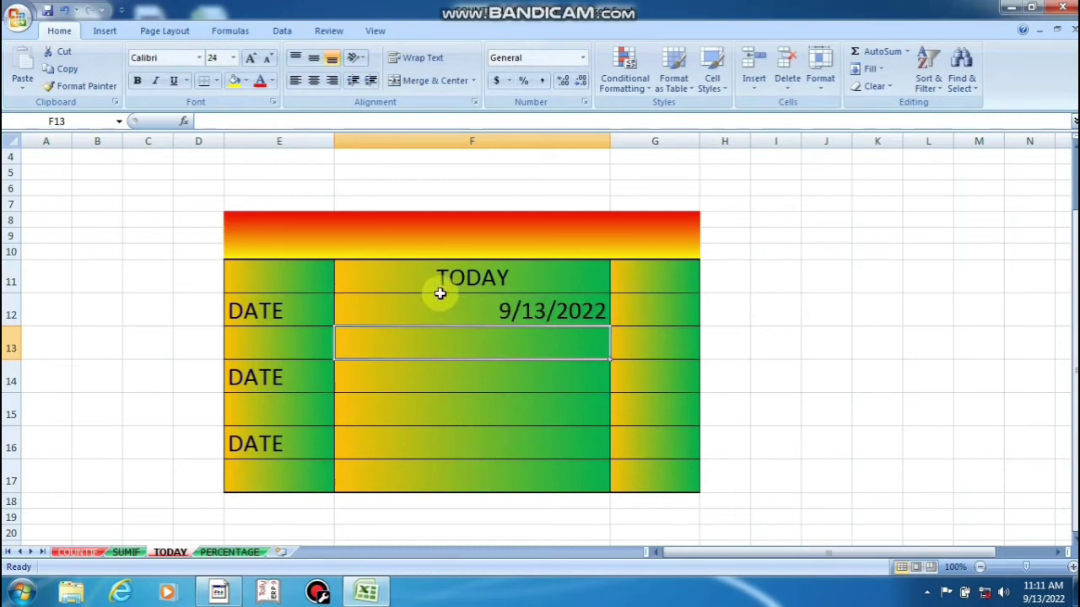
pyautogui.click(540, 308)
# Replace the erroneous =sumif() entry in F14 with =TODAY(), showing 9/13/2022.
pyautogui.click(501, 374)
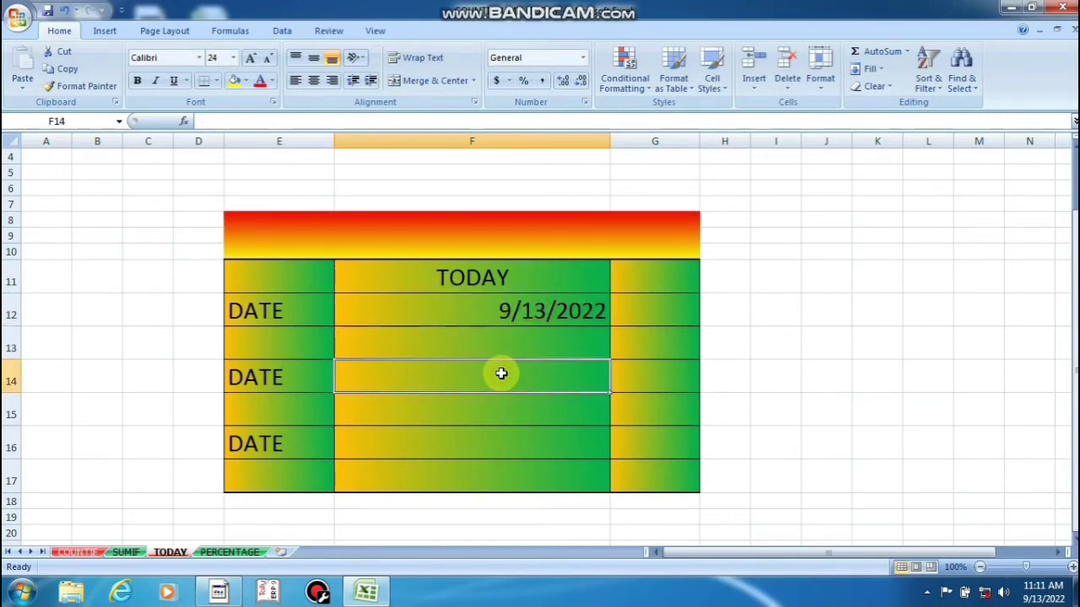
pyautogui.write('=su')
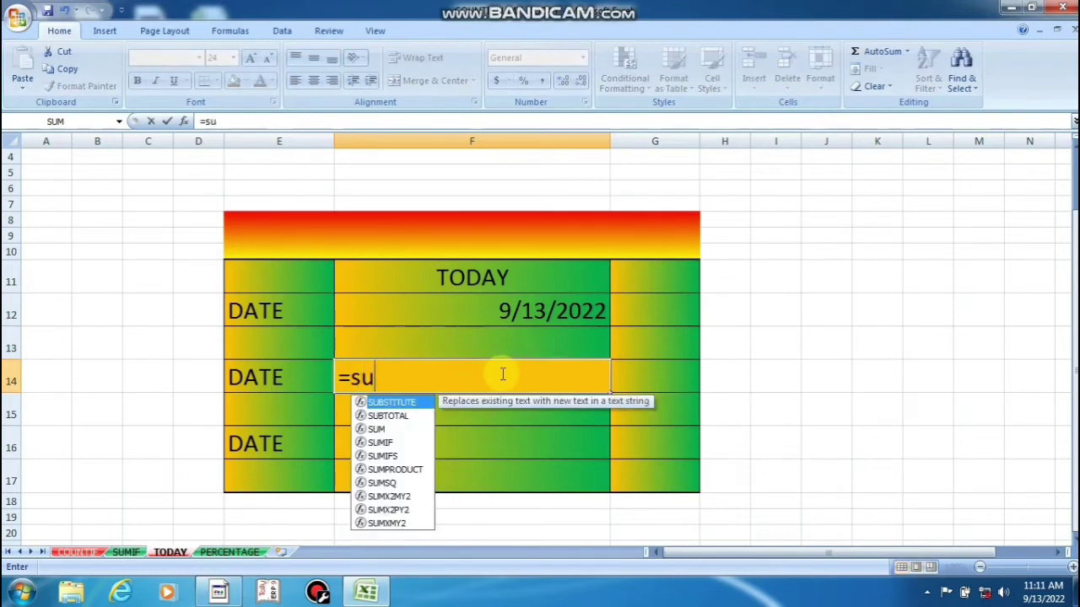
pyautogui.write('mif(')
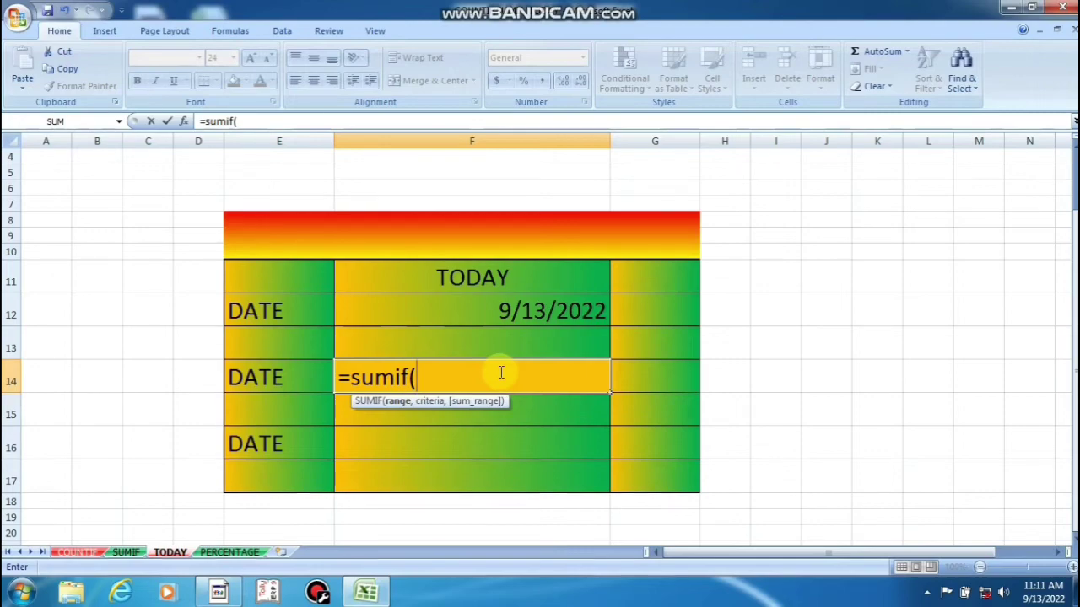
pyautogui.write(')')
pyautogui.press('Return')
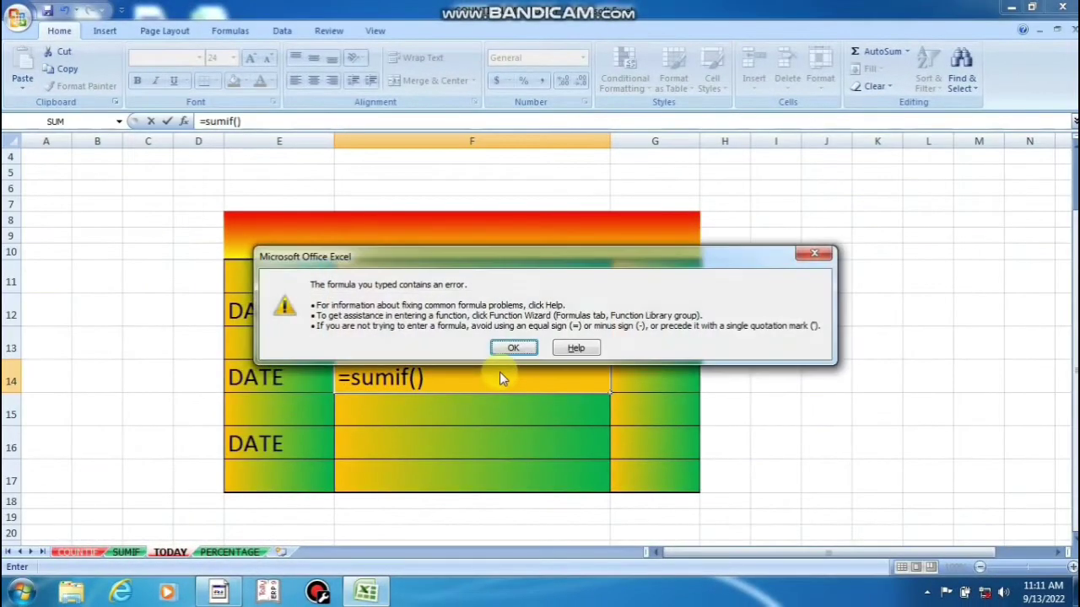
pyautogui.click(517, 347)
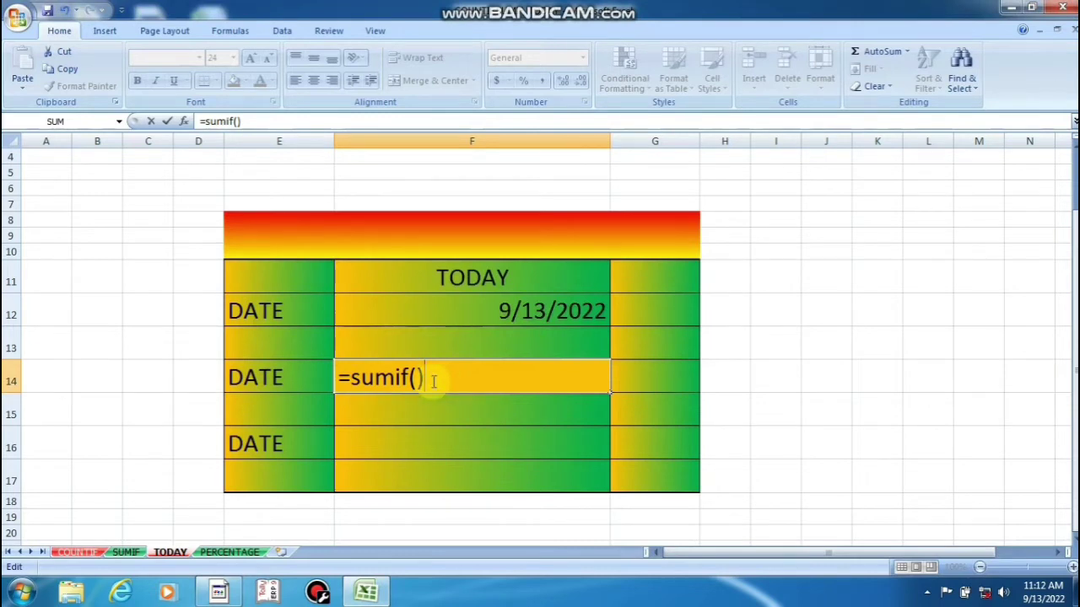
pyautogui.press('Return')
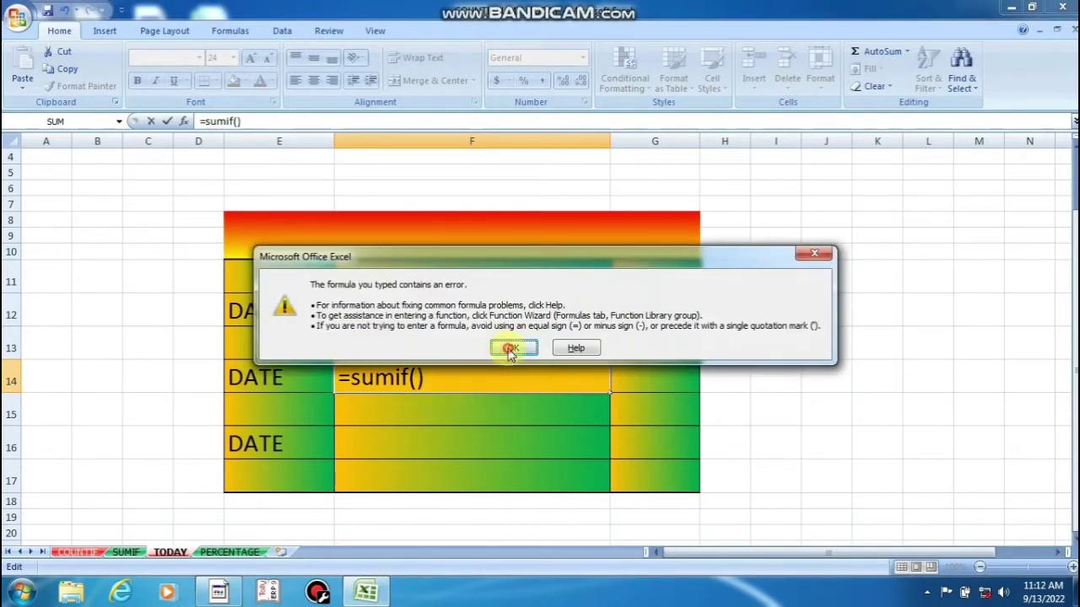
pyautogui.click(511, 348)
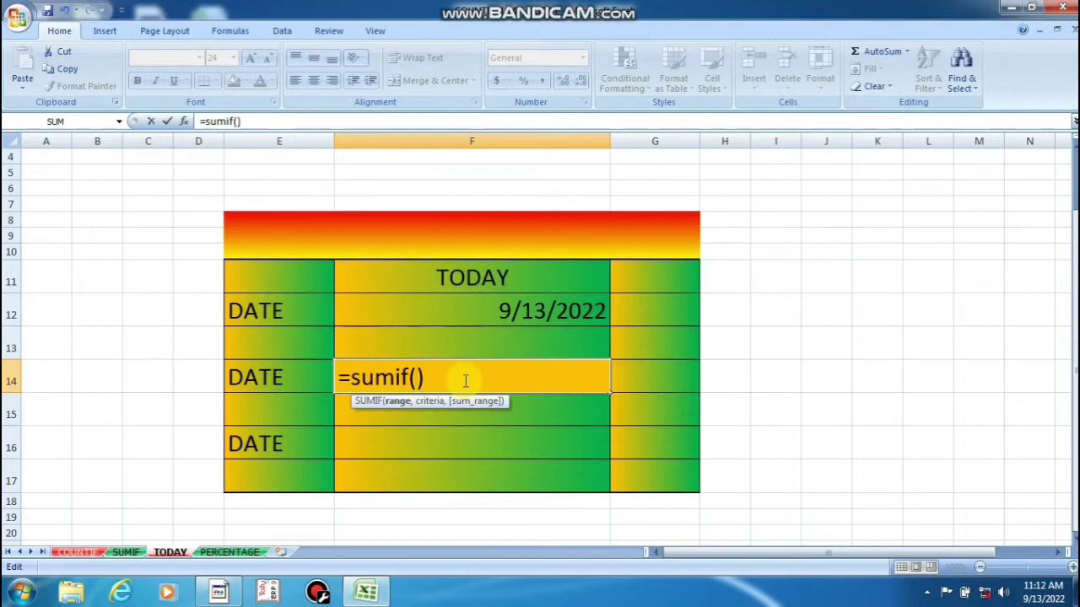
pyautogui.press('BackSpace')
pyautogui.press('BackSpace')
pyautogui.press('BackSpace')
pyautogui.press('BackSpace')
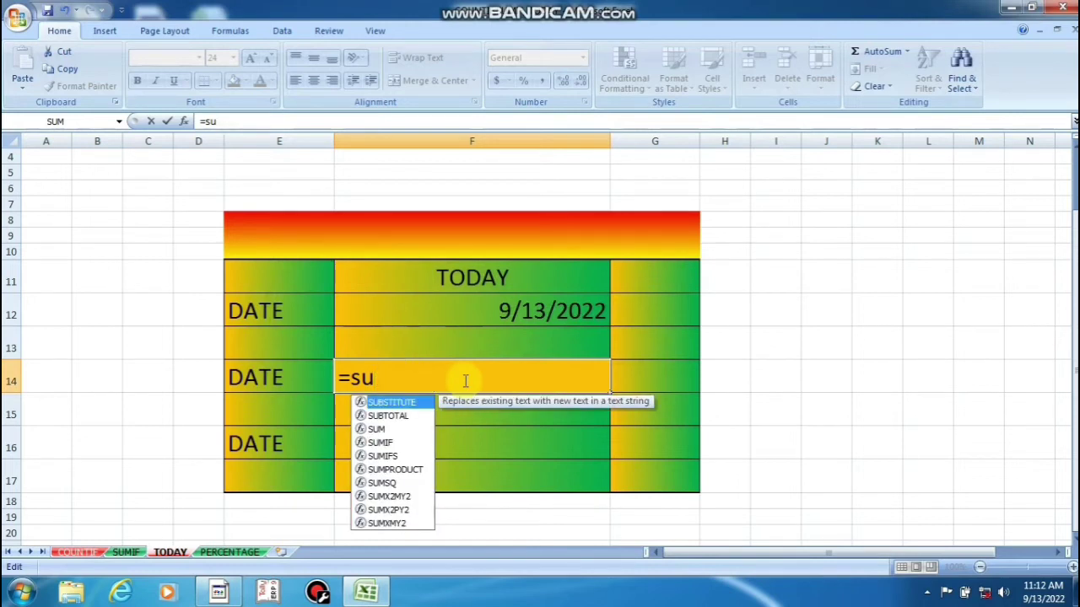
pyautogui.press('BackSpace')
pyautogui.press('BackSpace')
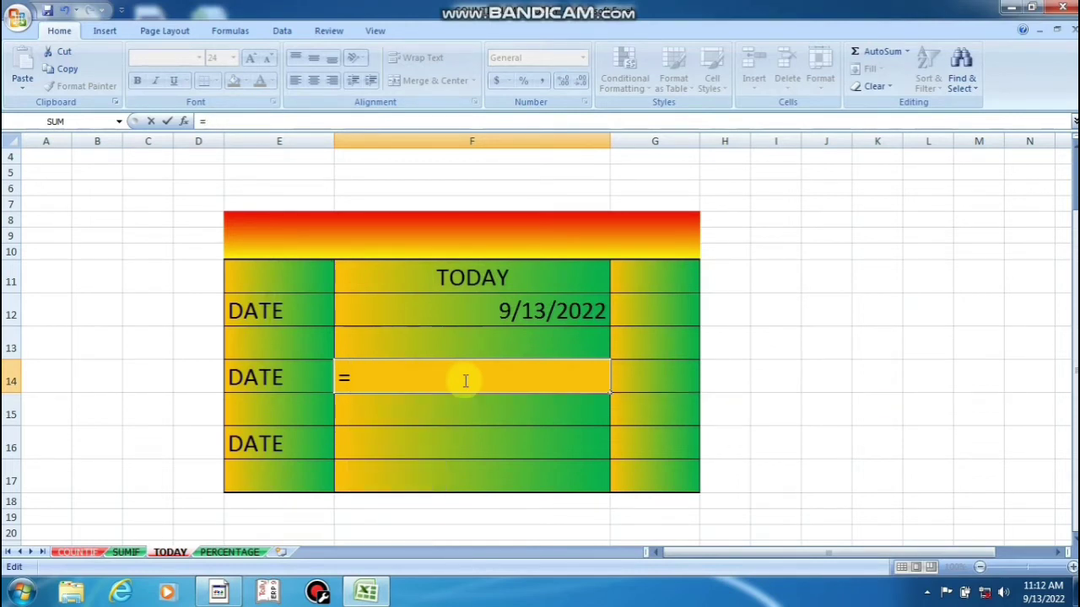
pyautogui.write('toda')
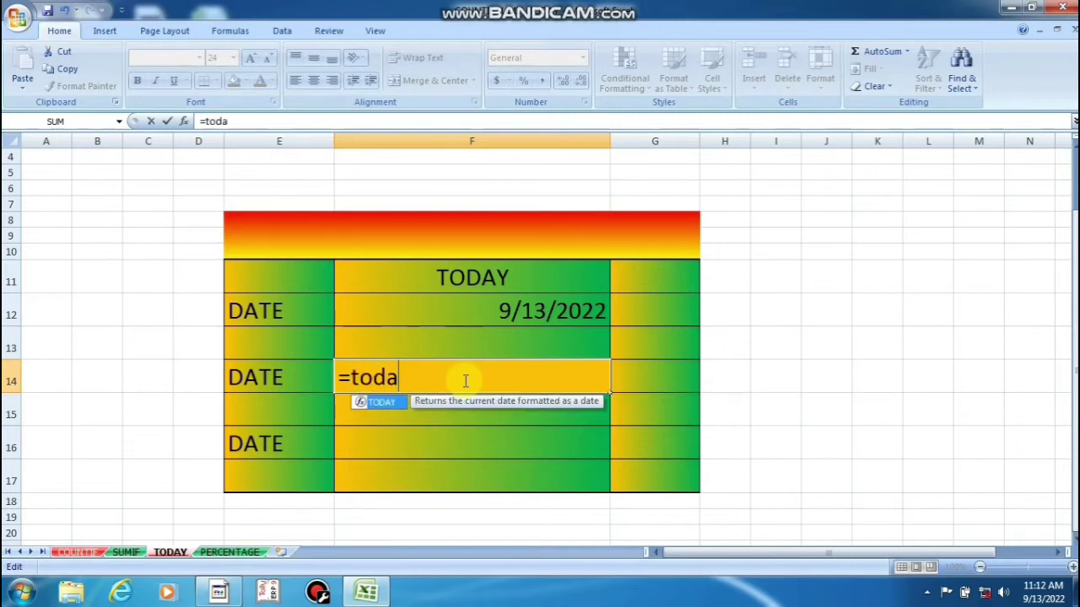
pyautogui.write('y(')
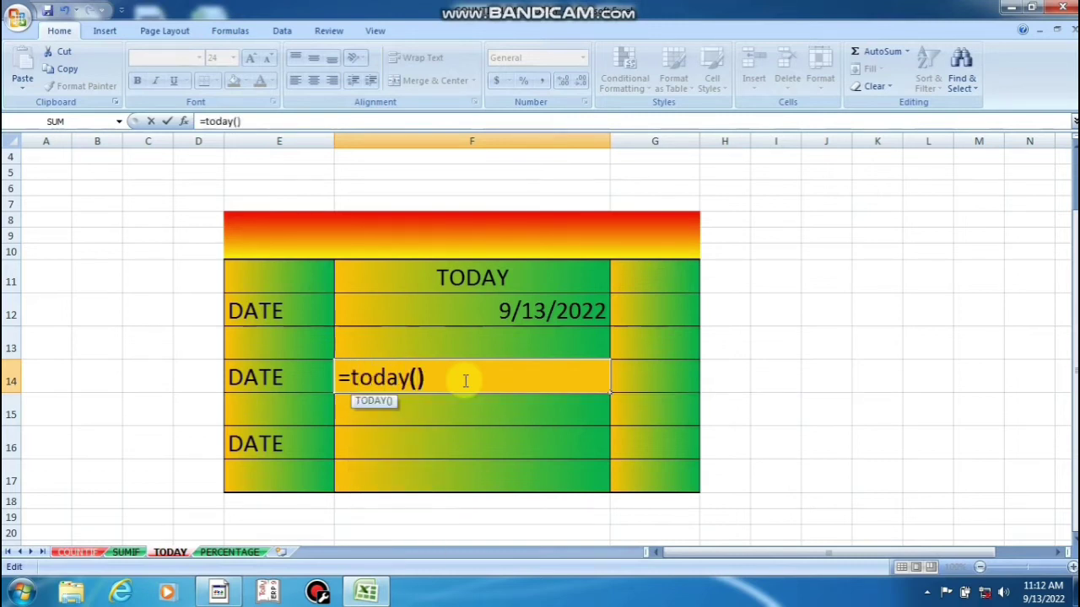
pyautogui.press('Return')
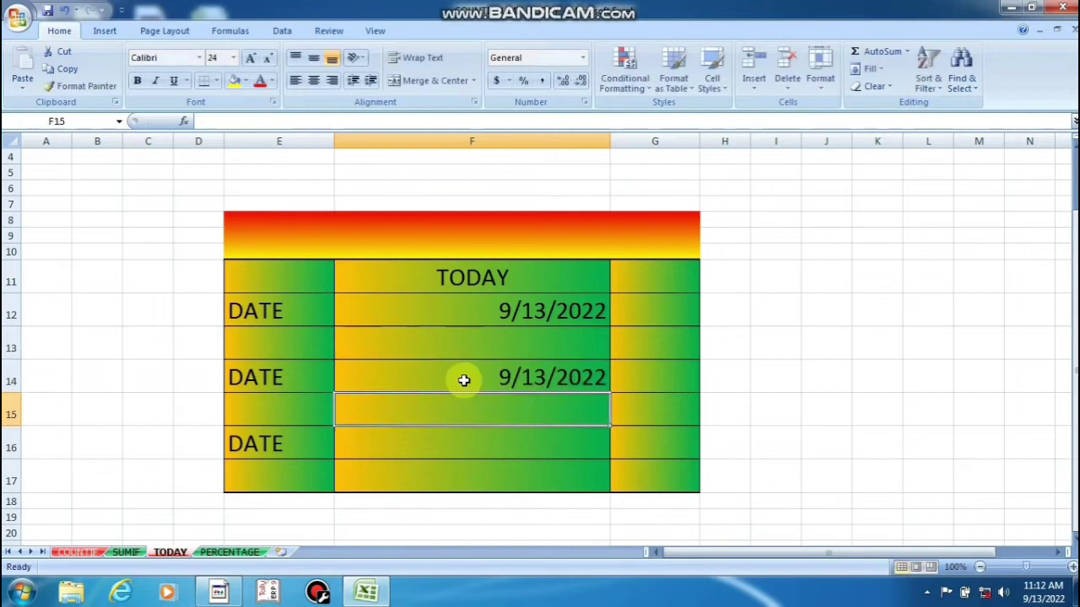
# Enter =TODAY() in F16 for the third date.
pyautogui.click(469, 447)
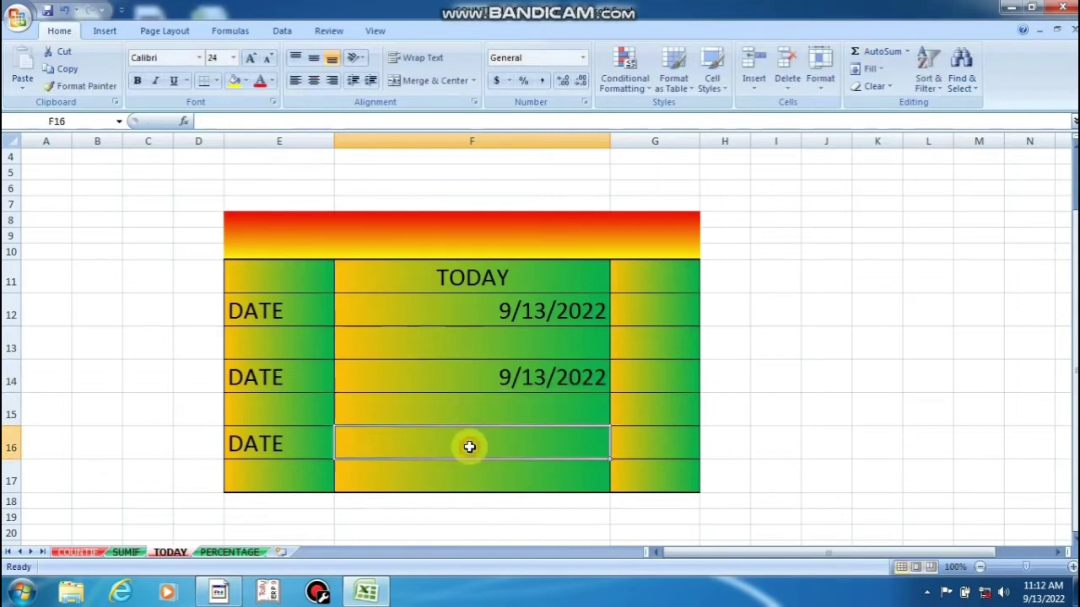
pyautogui.write('=')
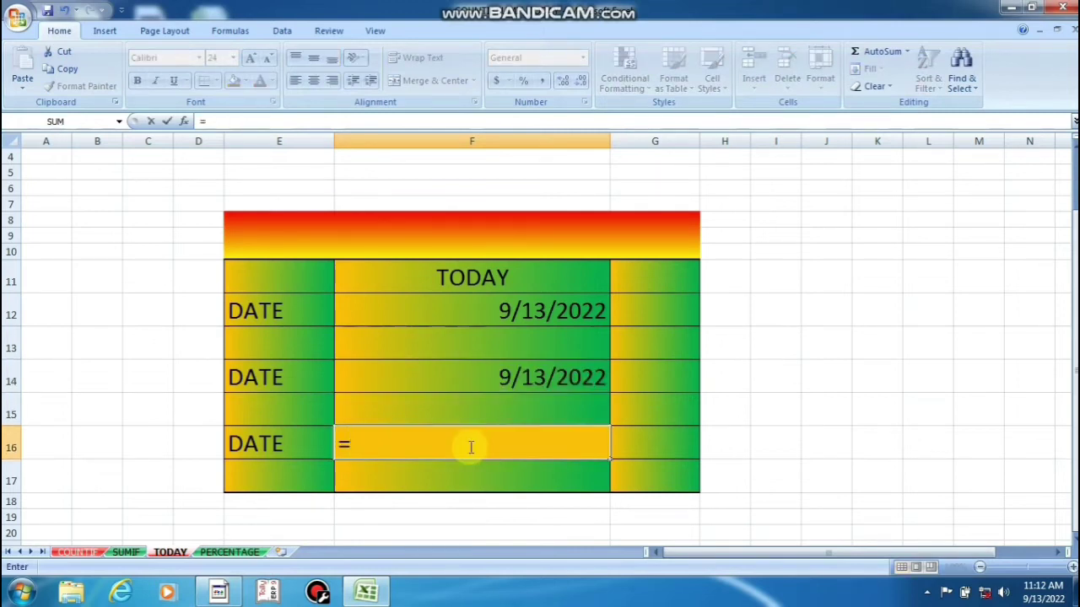
pyautogui.write('today(')
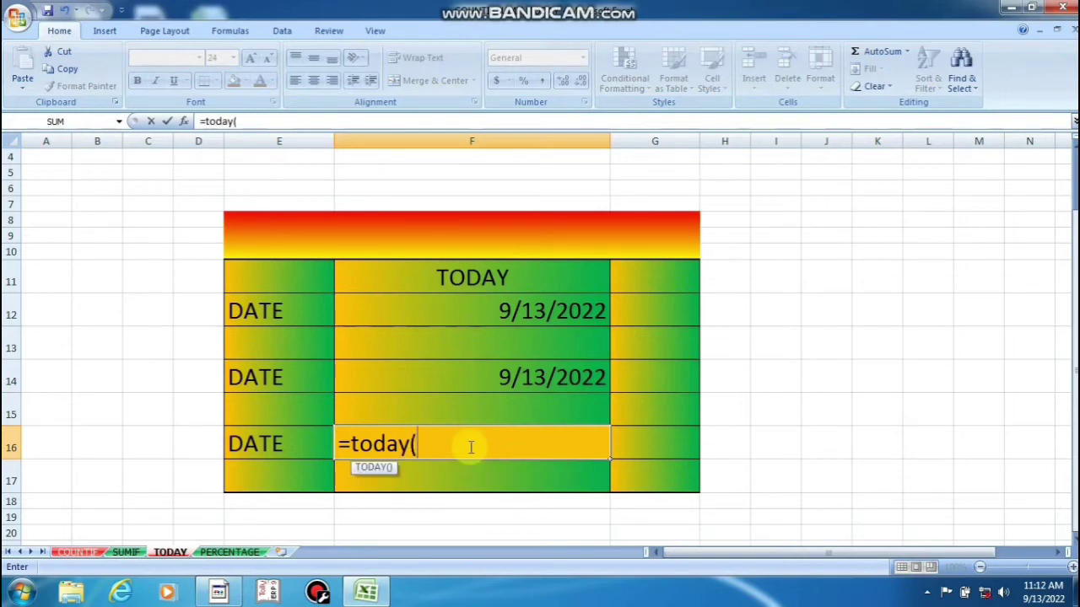
pyautogui.press('Return')
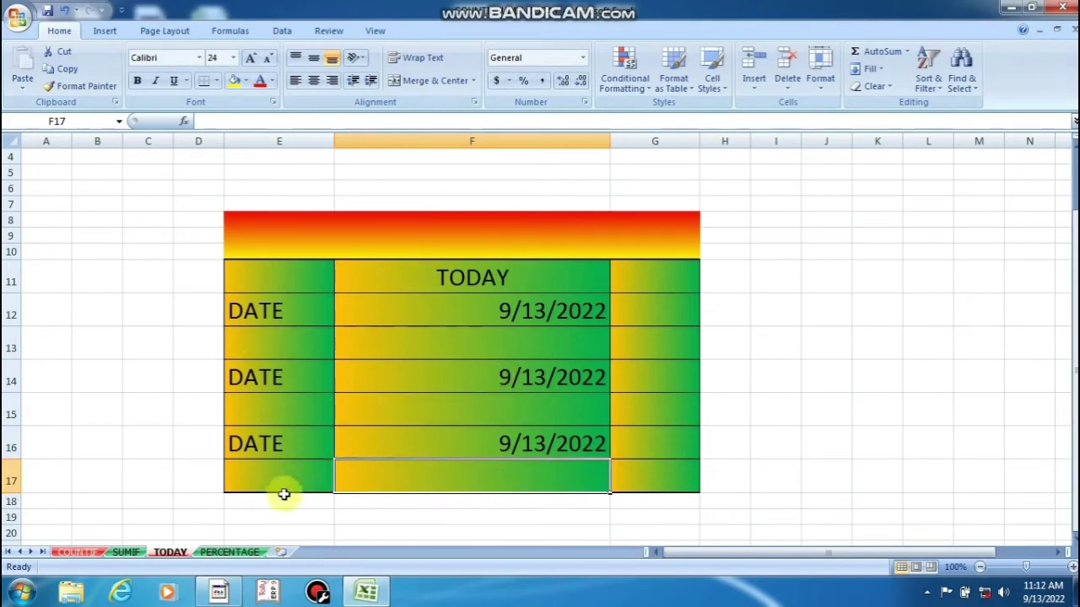
# Switch to the PERCENTAGE sheet and review the NAME, MARK OB. and TOTAL MARKS columns.
pyautogui.click(226, 552)
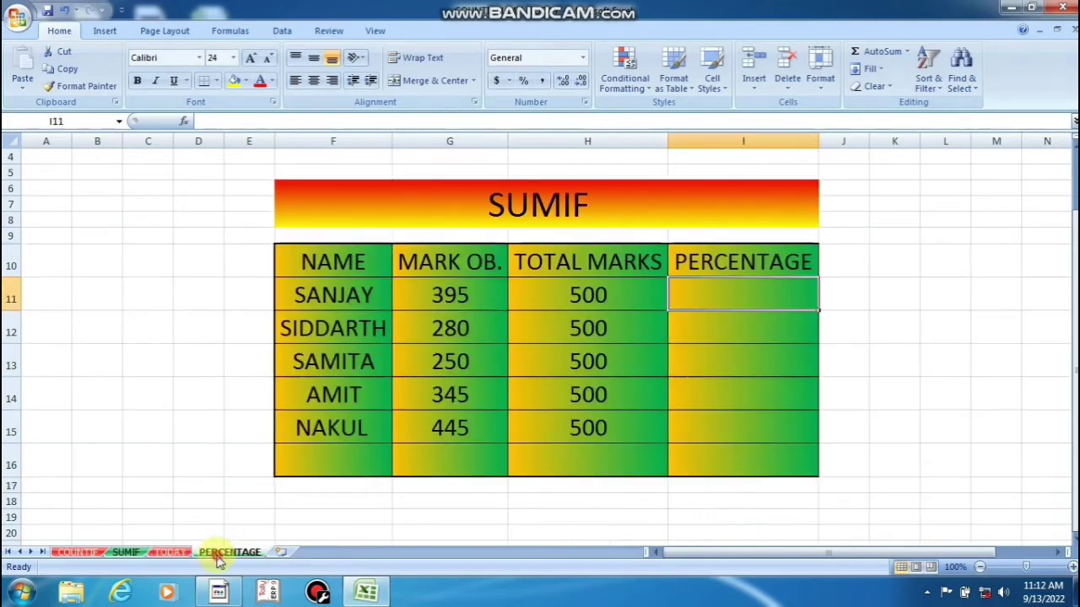
pyautogui.click(350, 266)
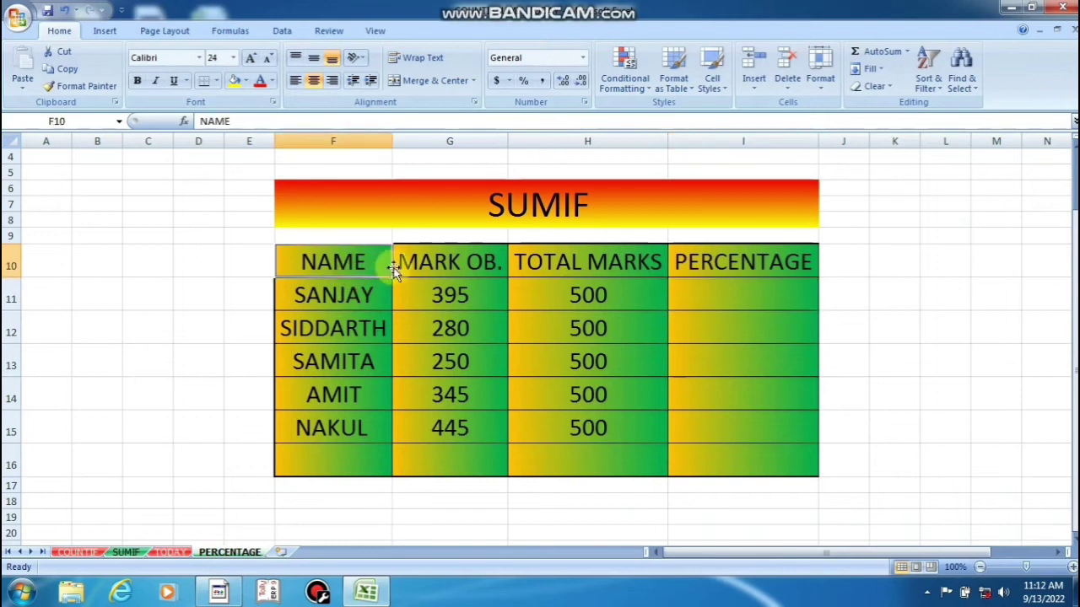
pyautogui.click(421, 260)
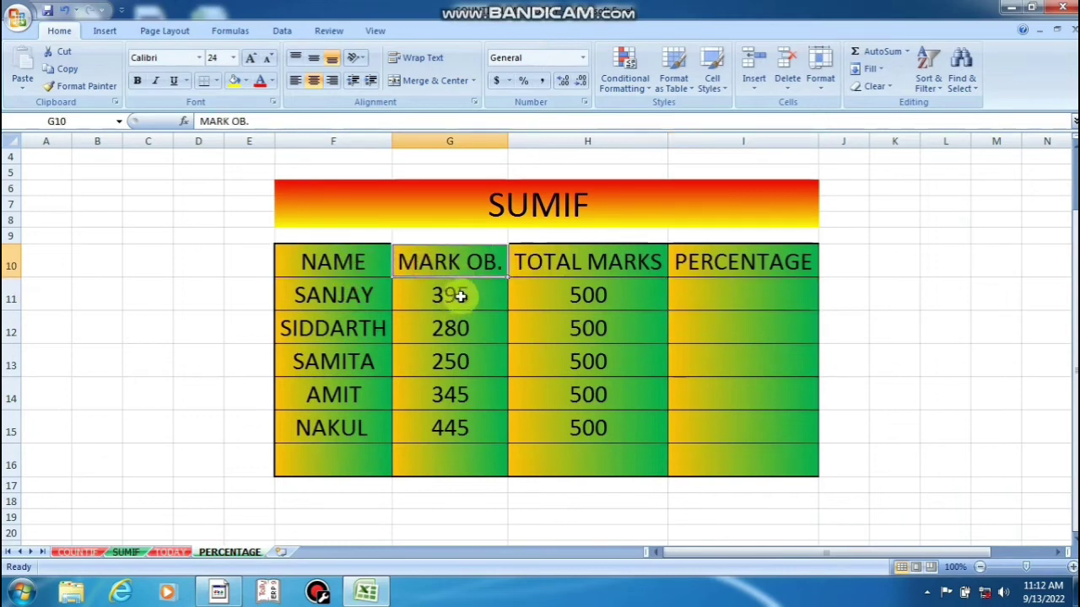
pyautogui.click(563, 262)
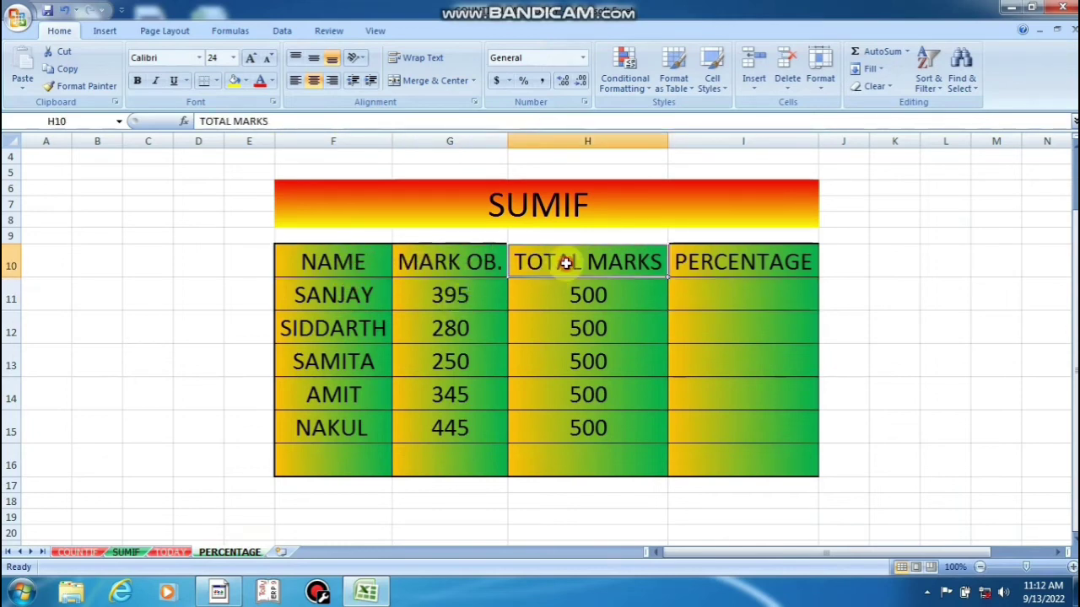
# Enter =G11*100/H11 in I11 for SANJAY's percentage, giving 79.
pyautogui.click(706, 265)
pyautogui.click(716, 287)
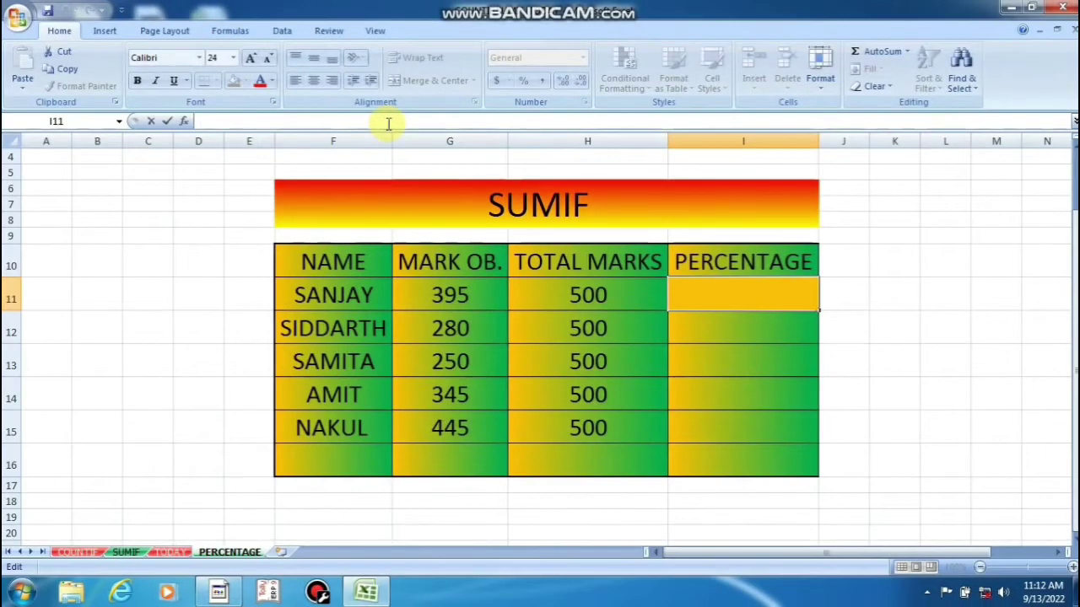
pyautogui.write('=sum')
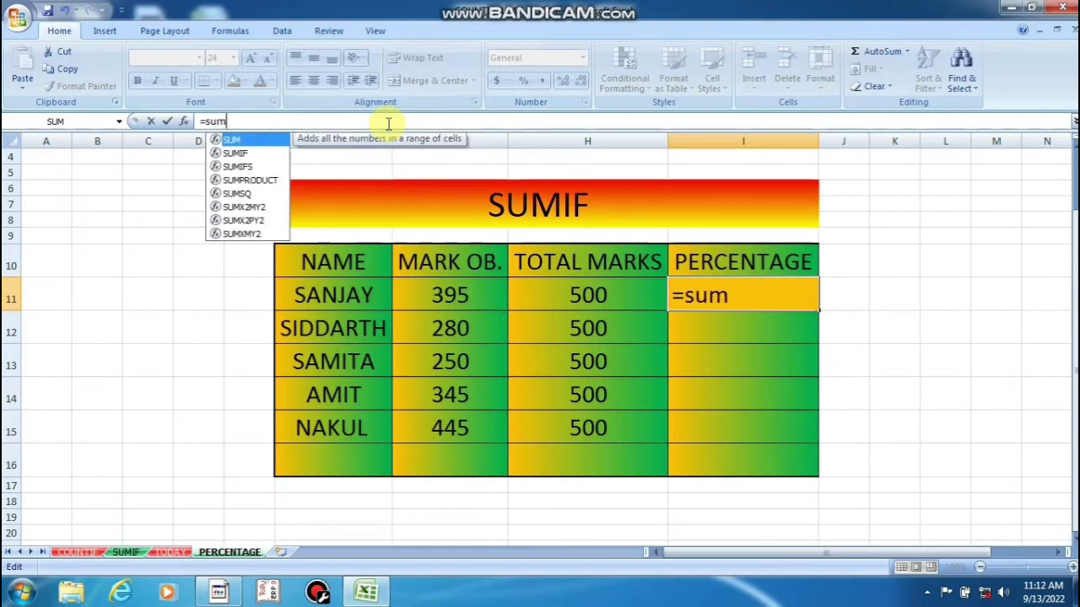
pyautogui.press('BackSpace')
pyautogui.press('BackSpace')
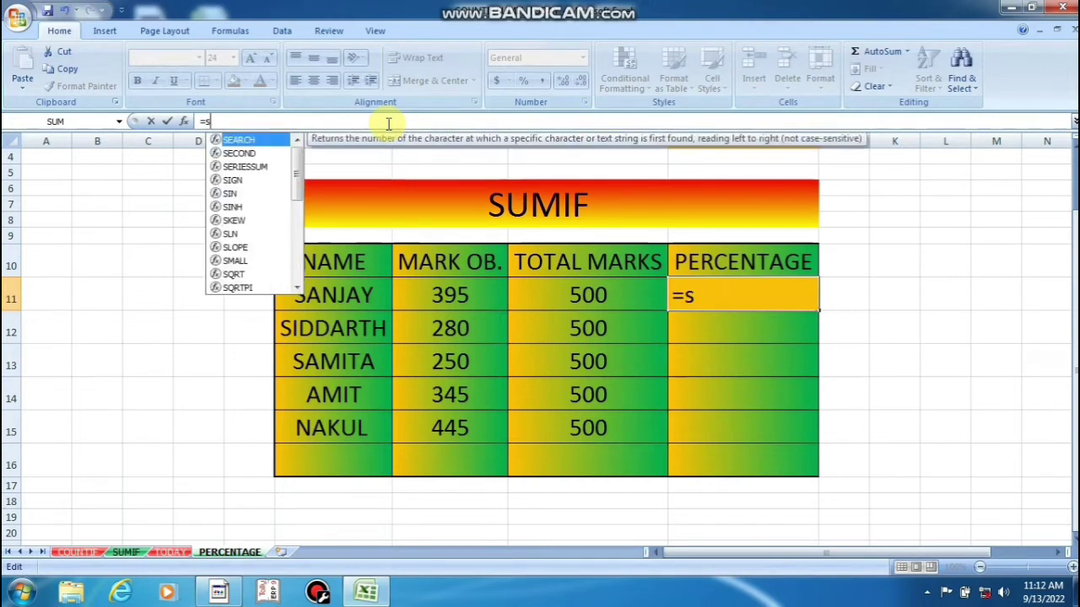
pyautogui.press('BackSpace')
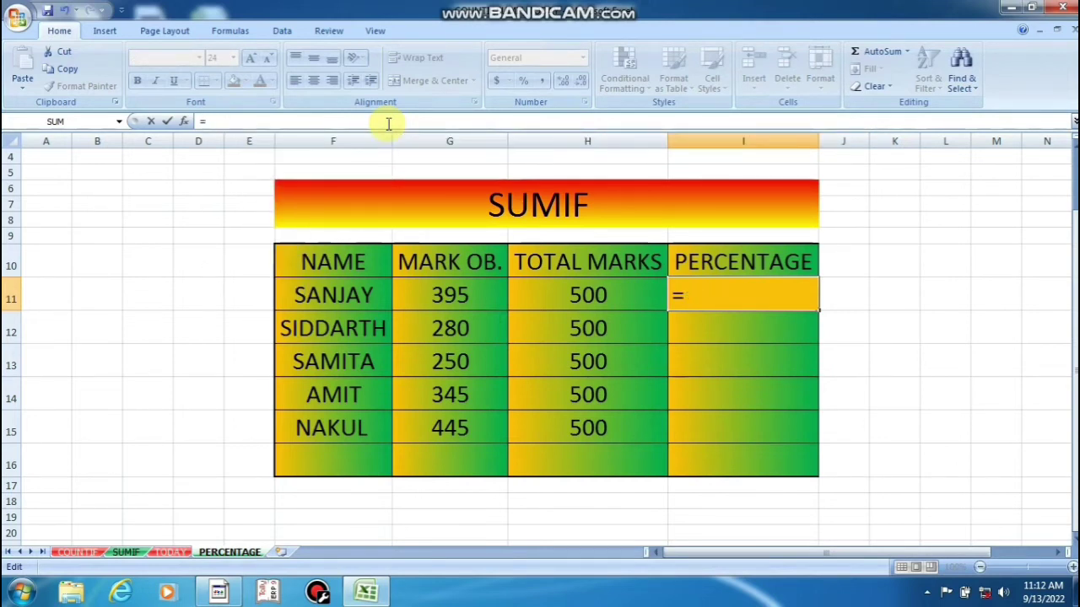
pyautogui.click(467, 294)
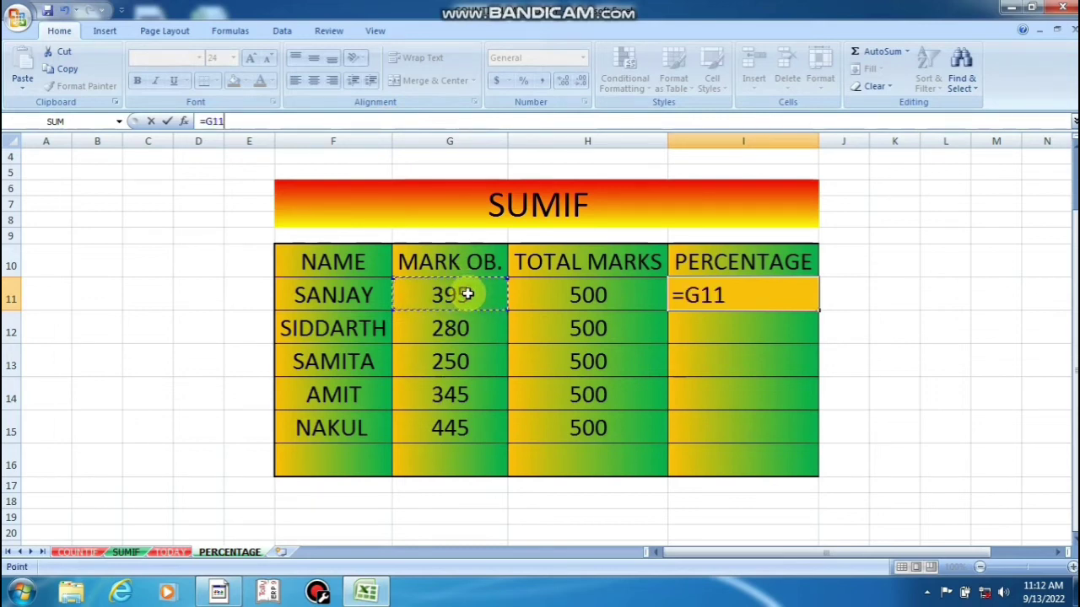
pyautogui.write('10')
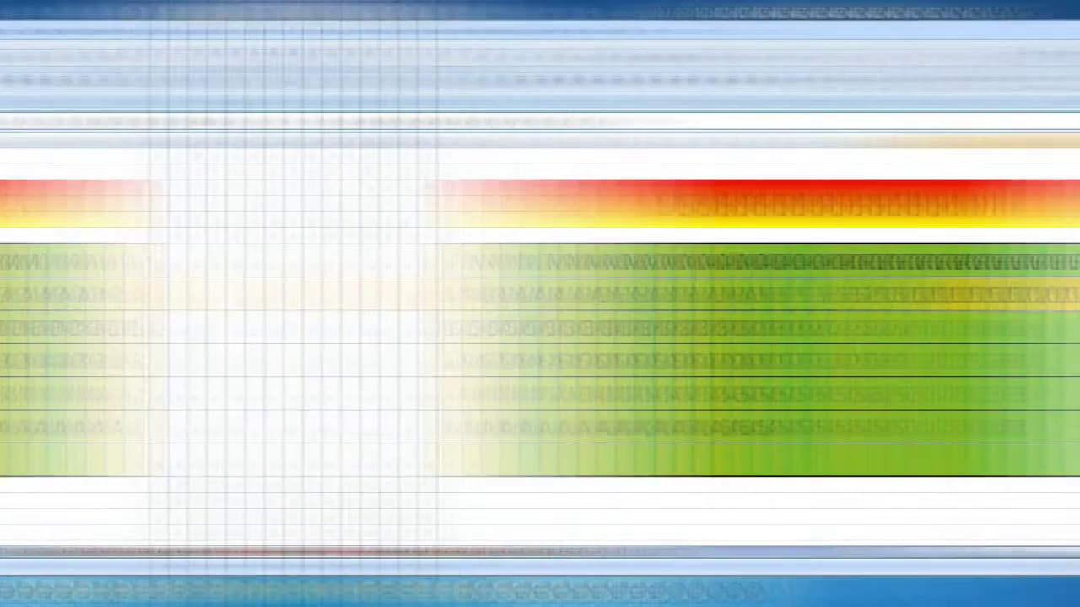
pyautogui.click(637, 305)
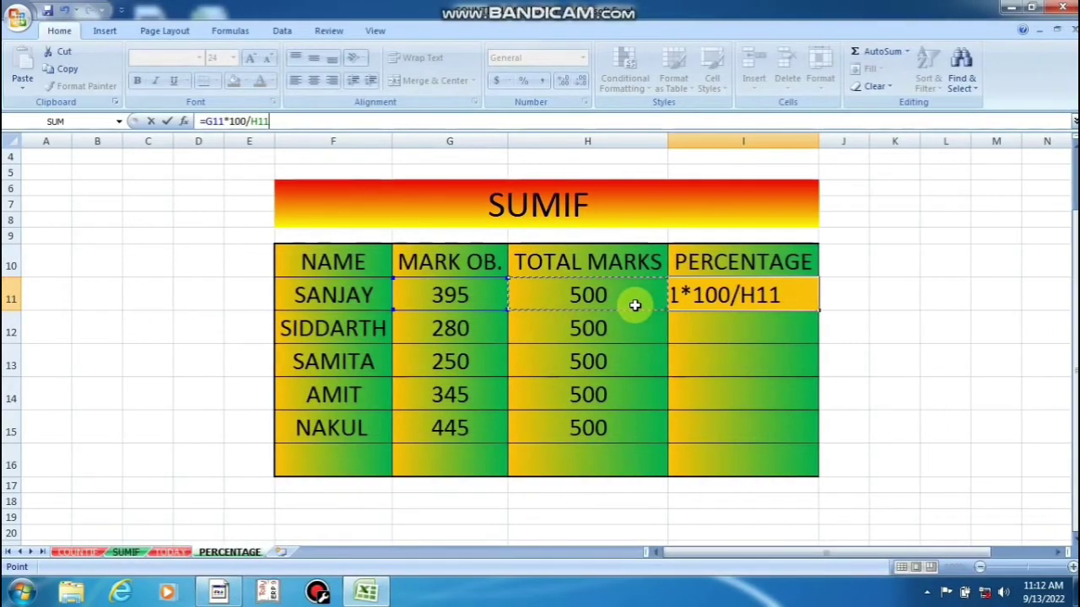
pyautogui.press('Return')
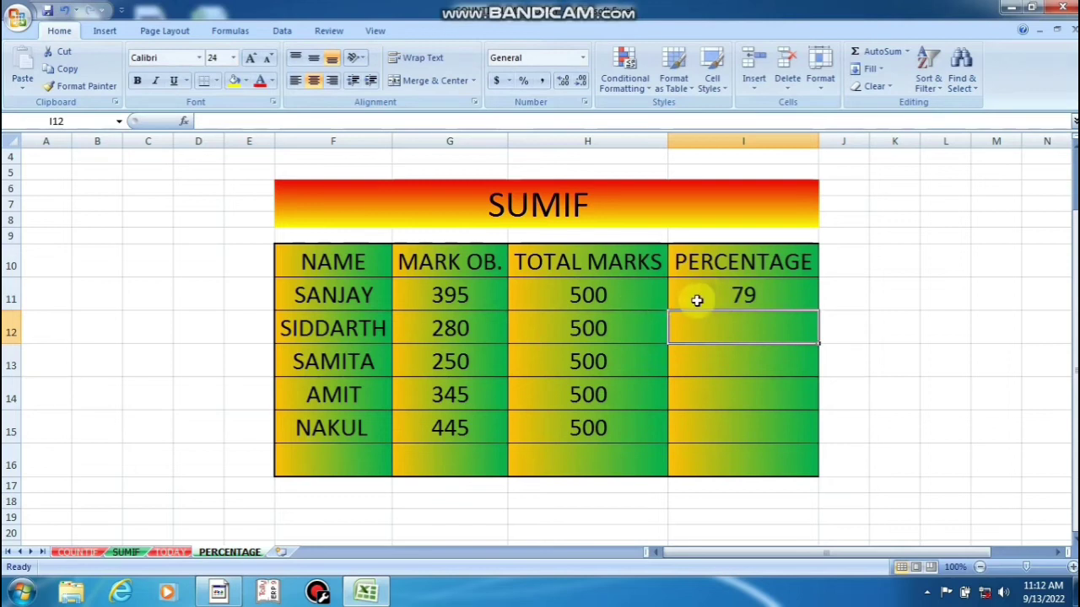
# Fill the I11 percentage formula down through NAKUL's row.
pyautogui.click(766, 301)
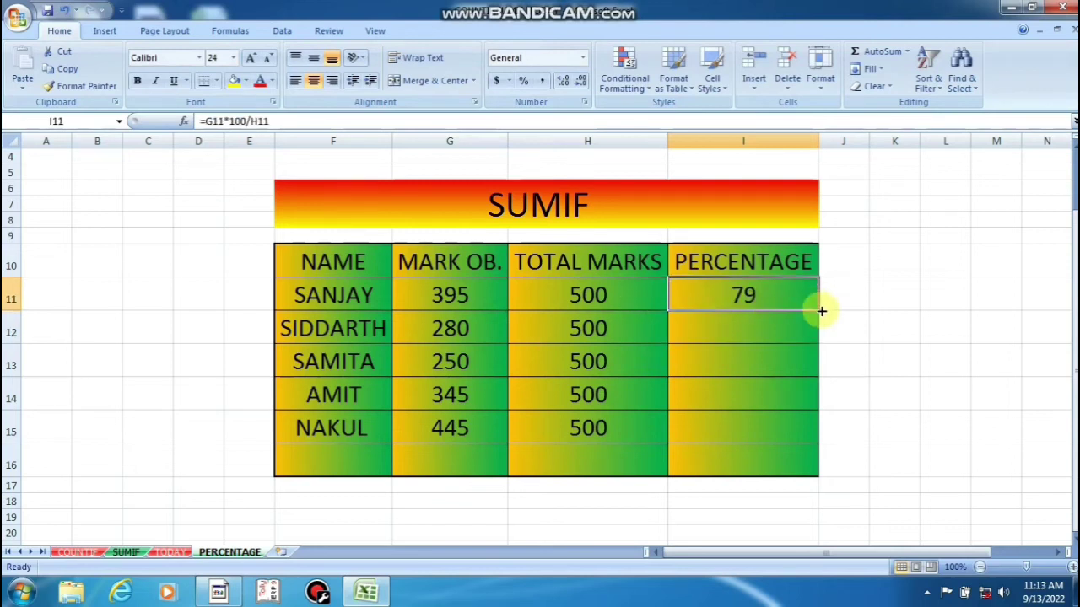
pyautogui.moveTo(821, 311); pyautogui.dragTo(811, 433)
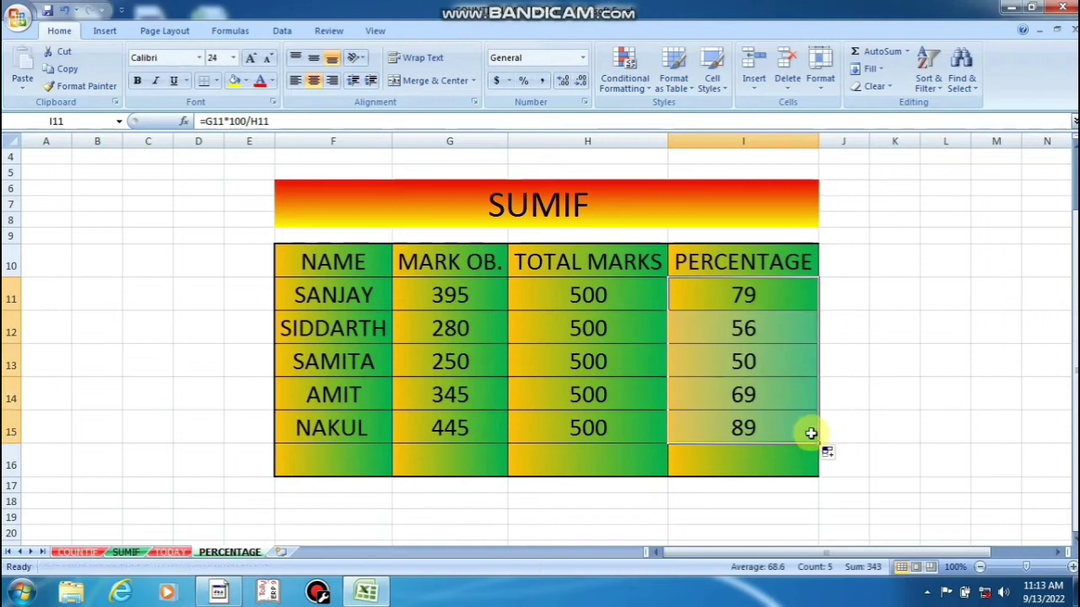
pyautogui.click(939, 405)
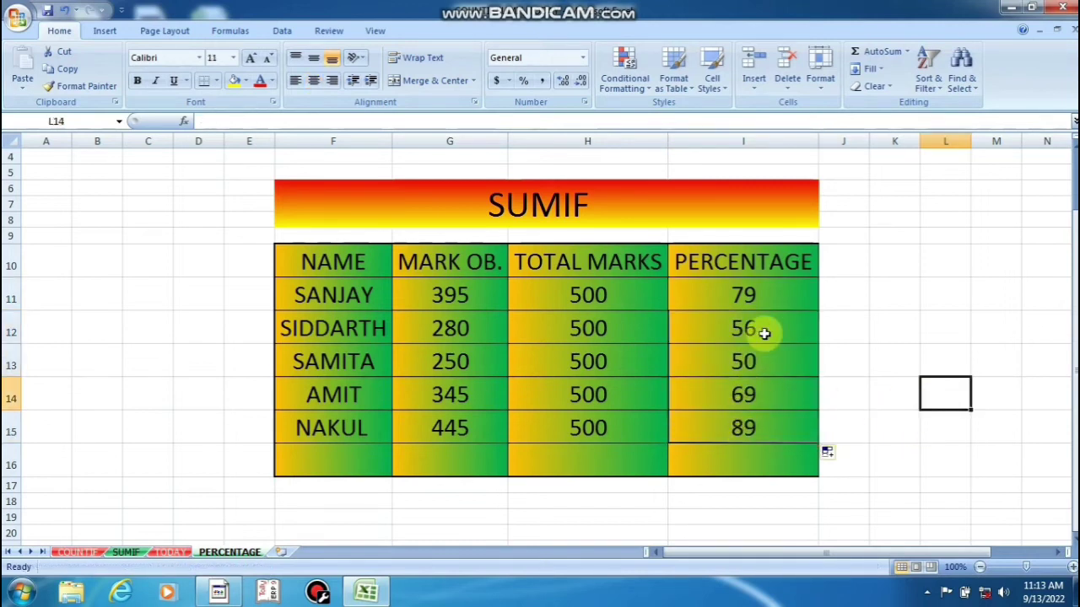
# Clear the contents of the filled percentages in I12:I15.
pyautogui.moveTo(766, 329); pyautogui.dragTo(759, 409)
pyautogui.rightClick(757, 428)
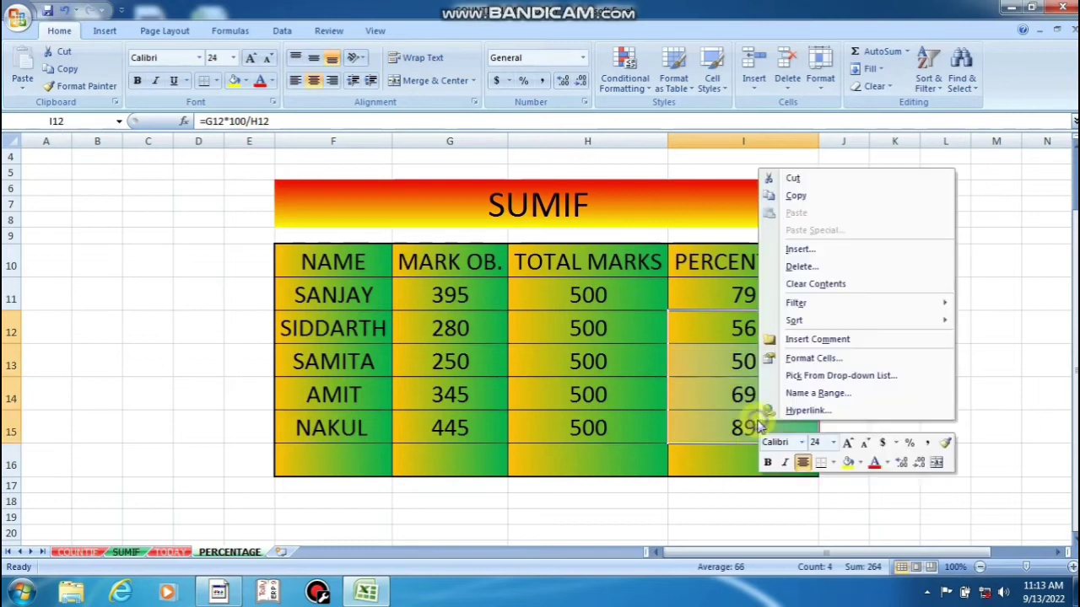
pyautogui.click(822, 285)
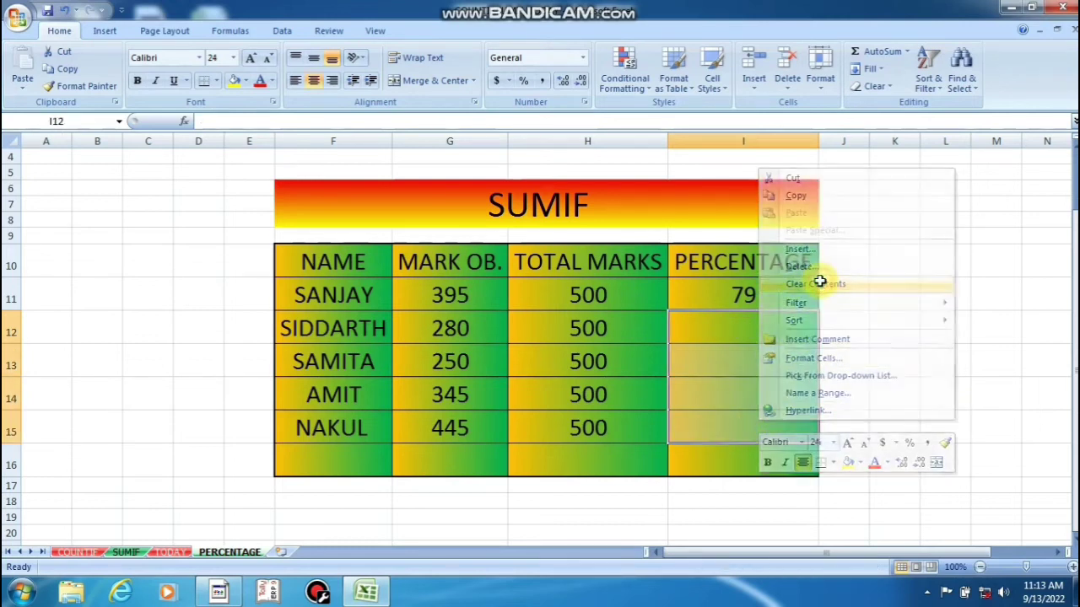
pyautogui.click(762, 325)
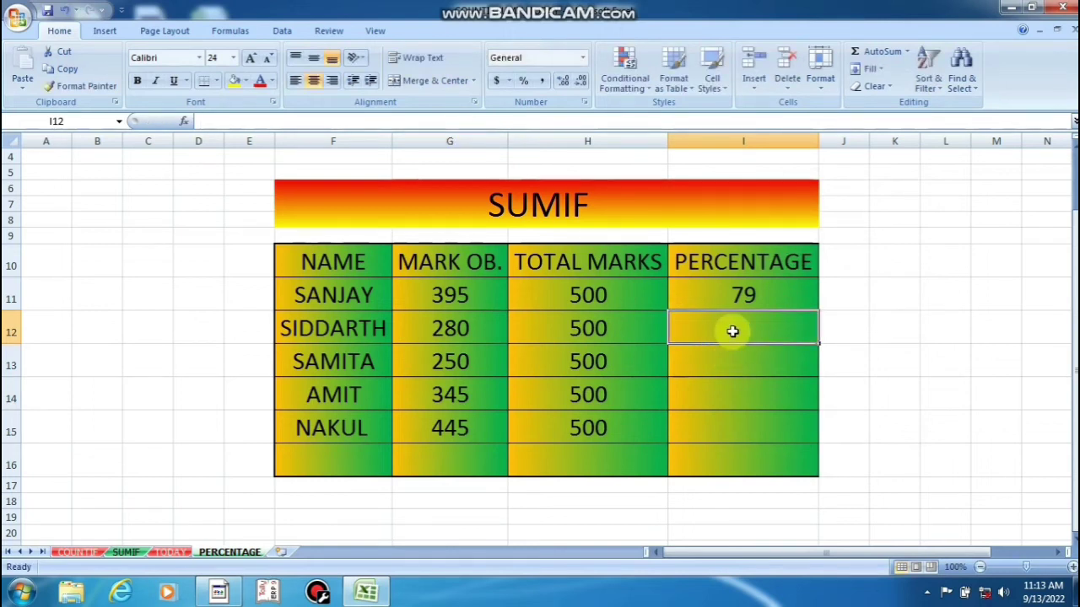
# Enter =G12*100/H12 in I12 for SIDDARTH's percentage, giving 56.
pyautogui.click(467, 329)
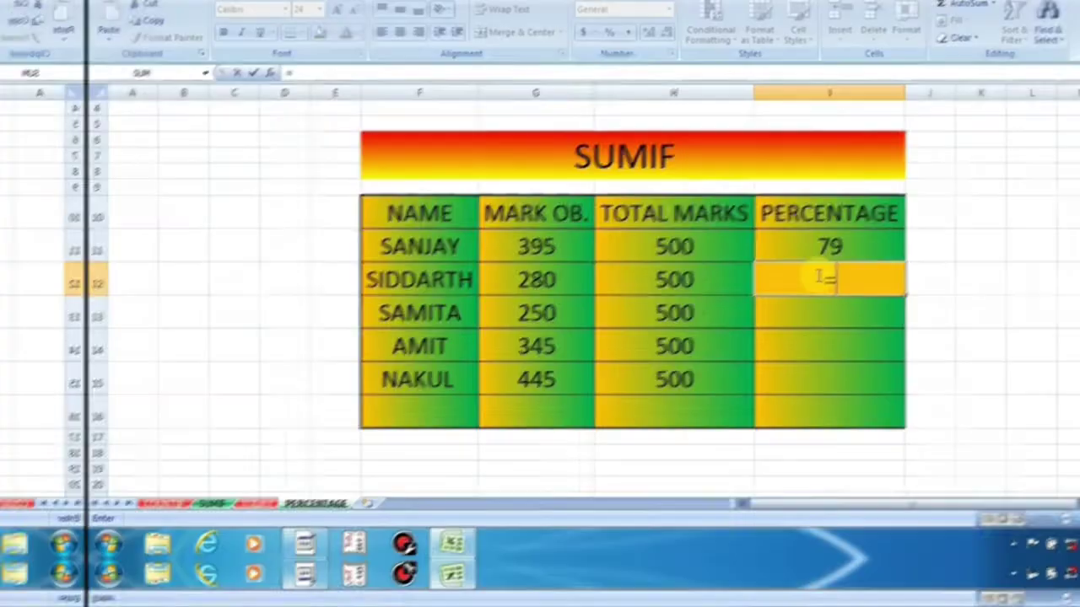
pyautogui.click(449, 329)
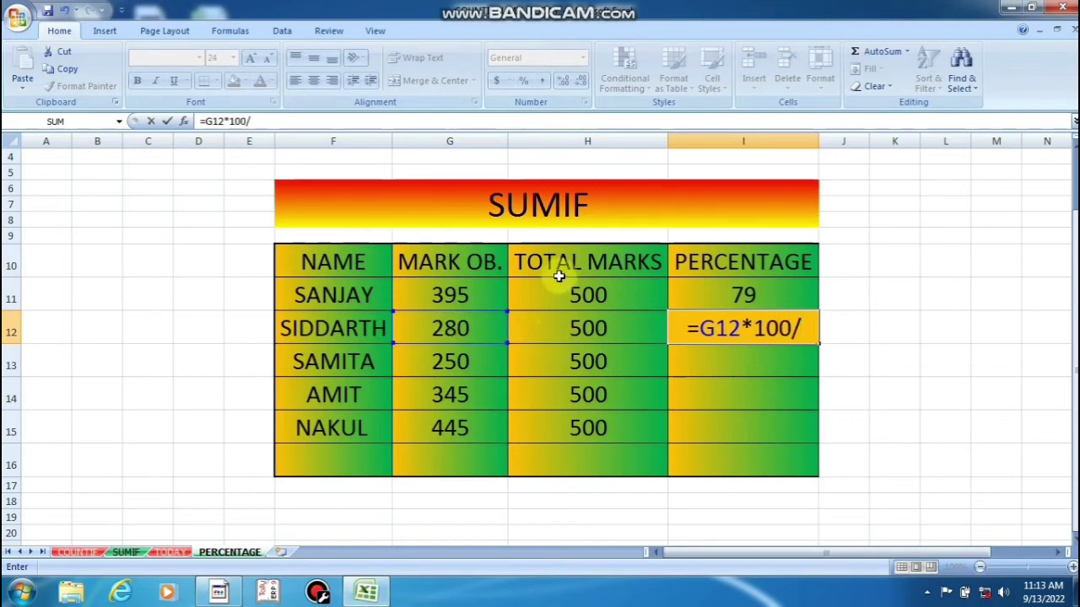
pyautogui.click(582, 331)
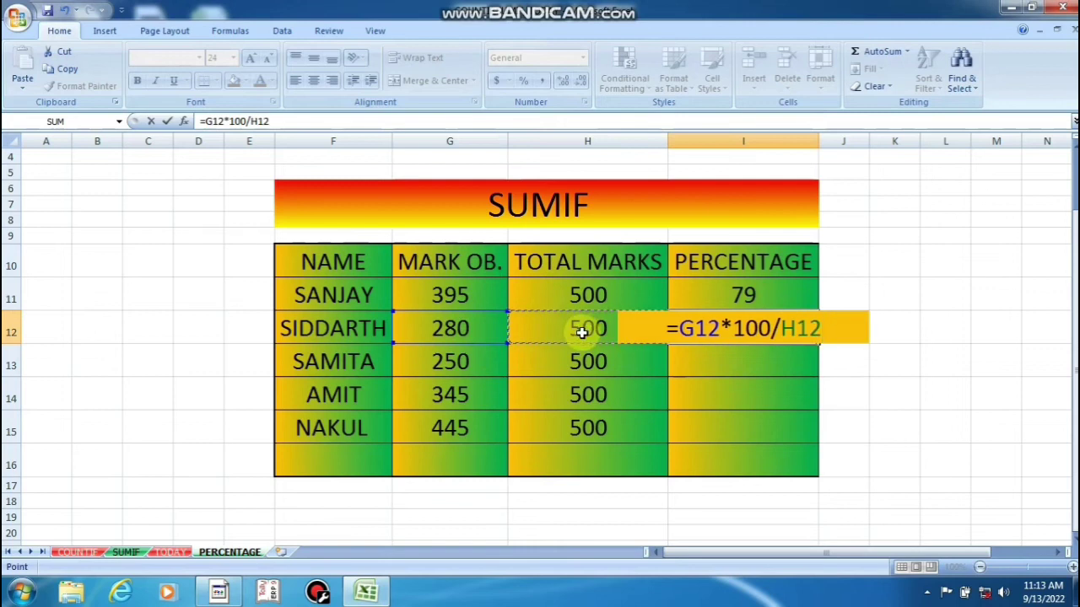
pyautogui.press('Return')
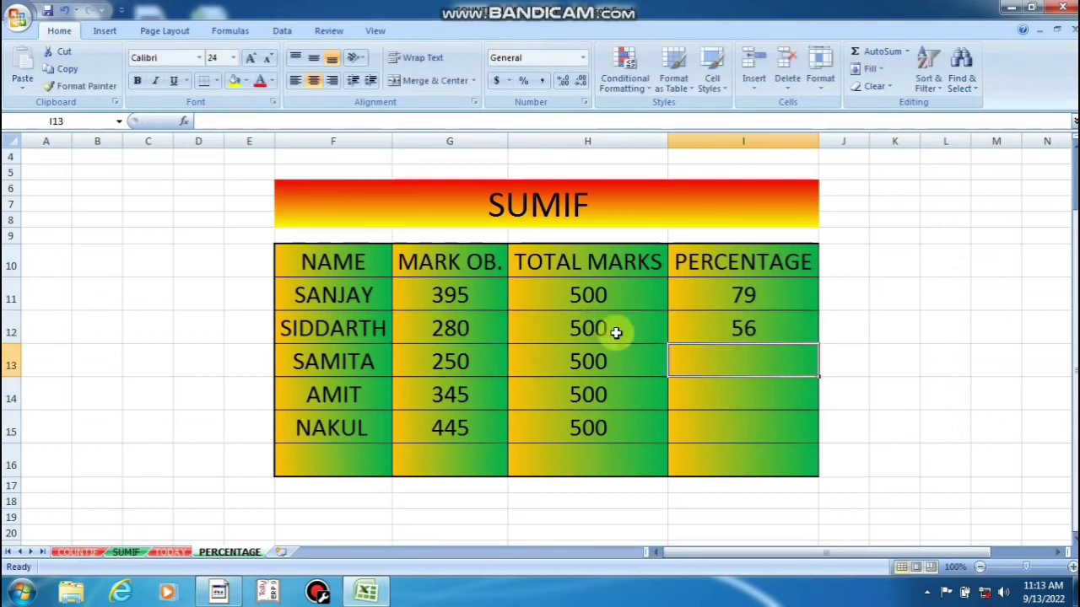
# Copy the percentage formula into I13:I15 for SAMITA, AMIT and NAKUL (50, 69, 89).
pyautogui.click(770, 330)
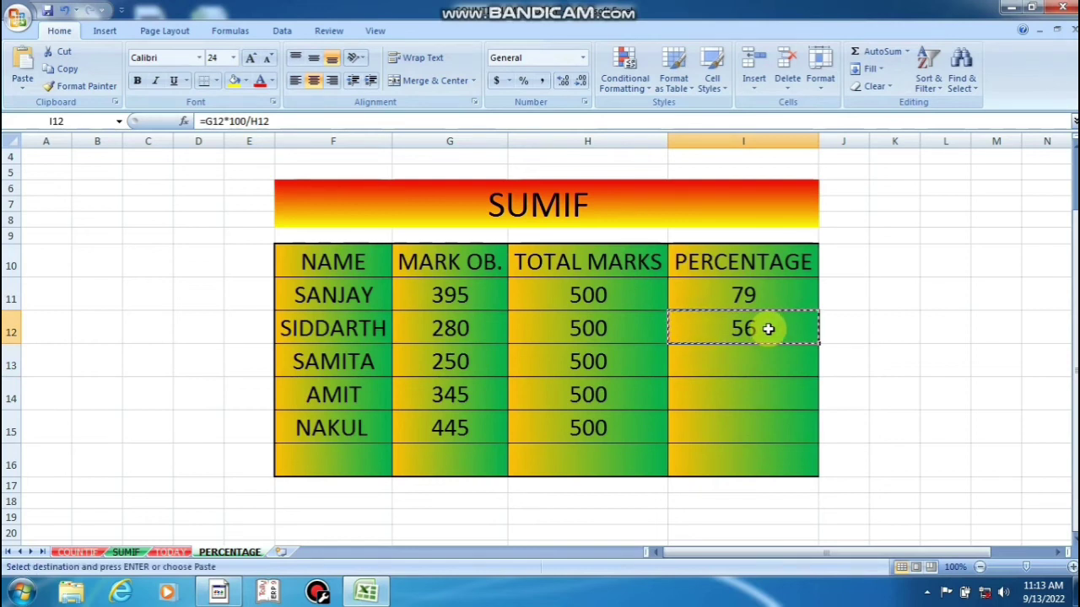
pyautogui.click(750, 366)
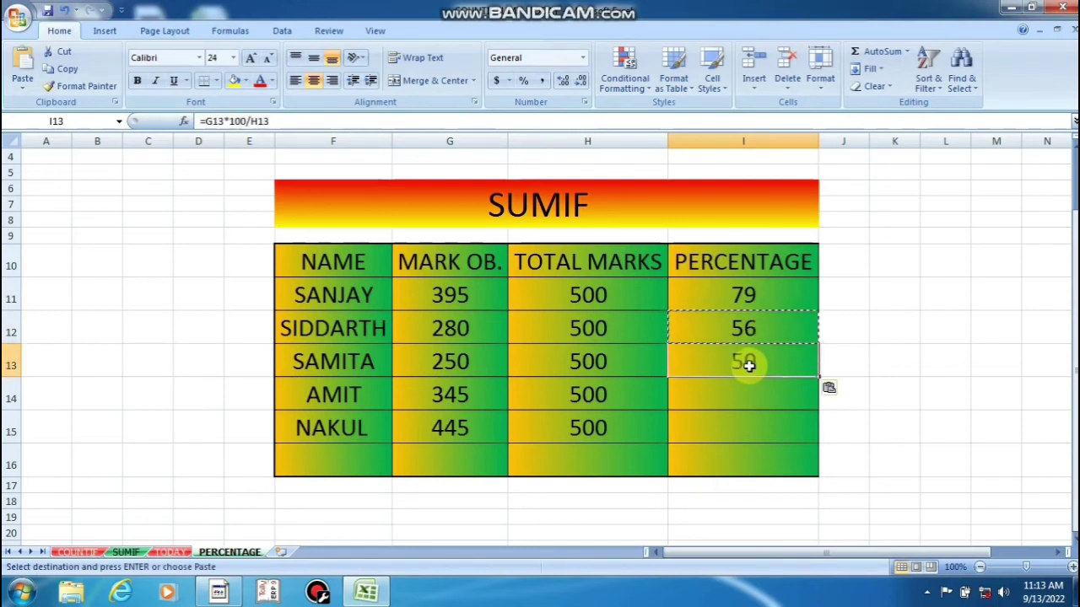
pyautogui.click(755, 387)
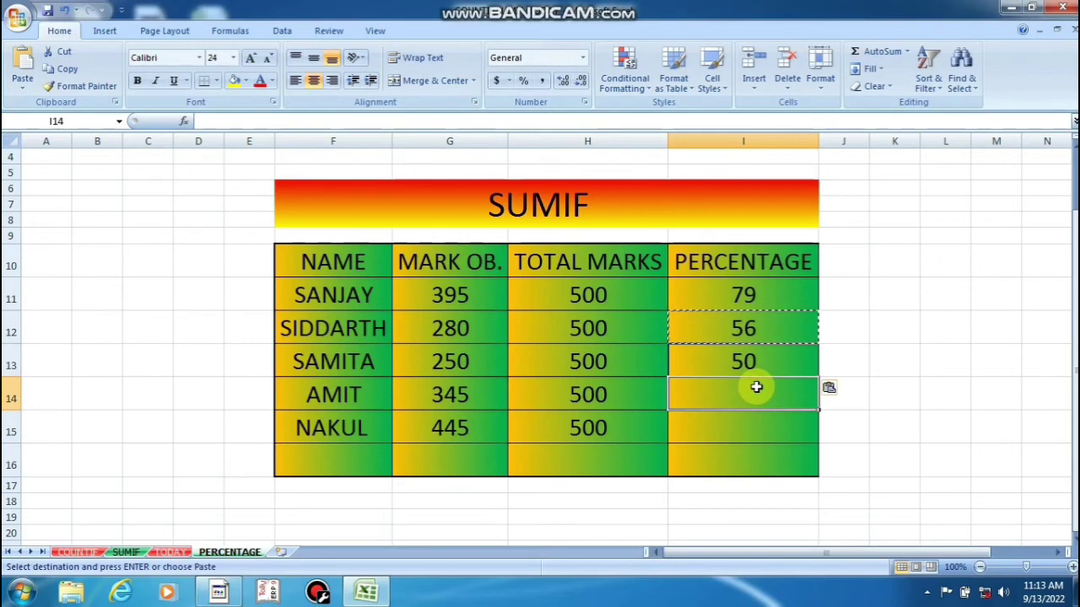
pyautogui.hotkey('ctrl', 'v')
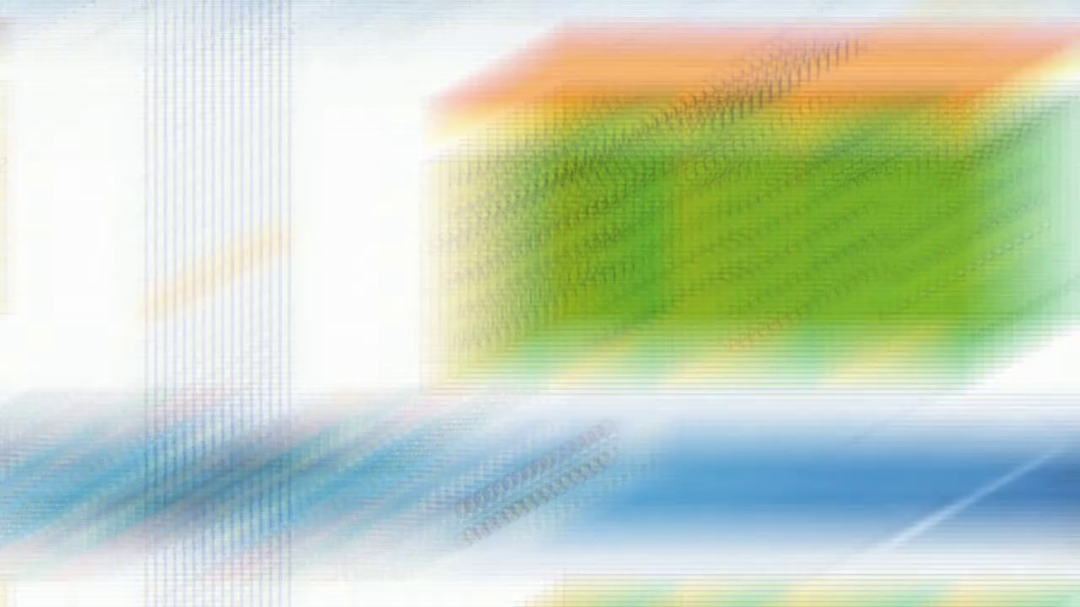
pyautogui.press('Escape')
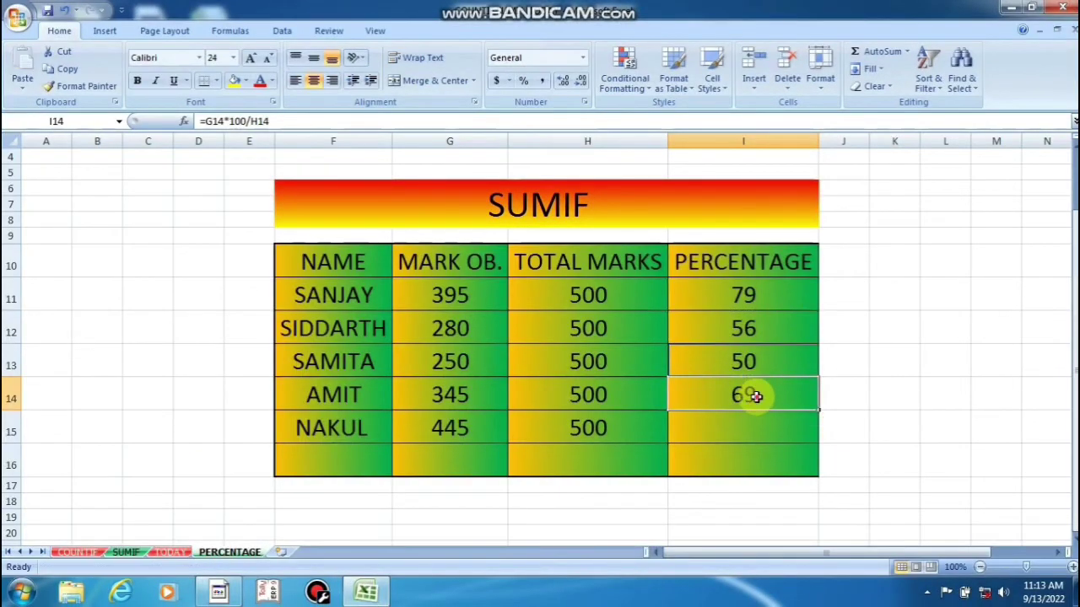
pyautogui.hotkey('ctrl', 'c')
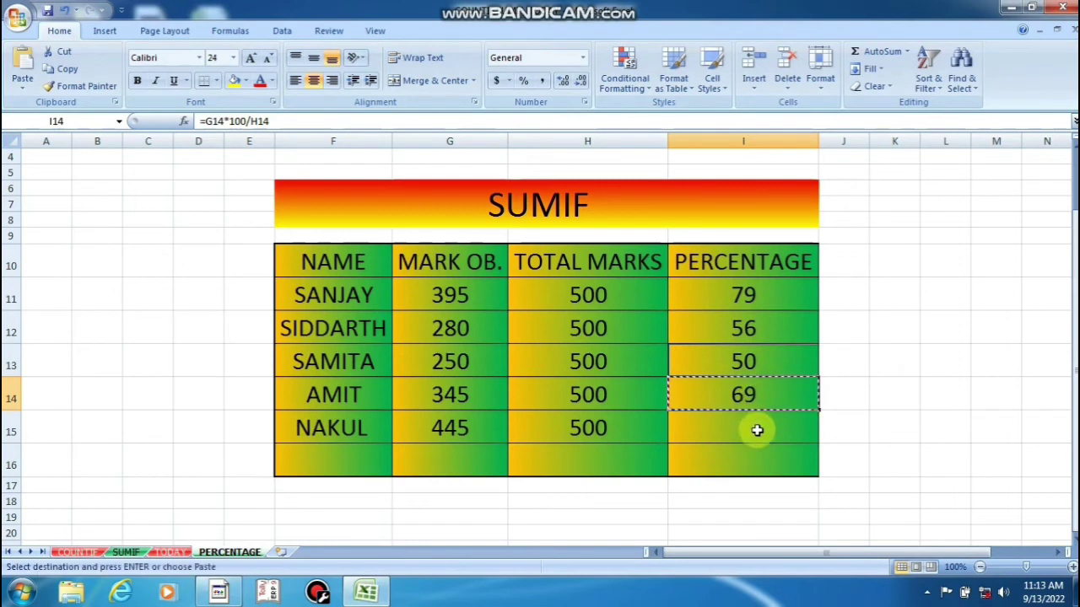
pyautogui.click(756, 431)
pyautogui.press('Return')
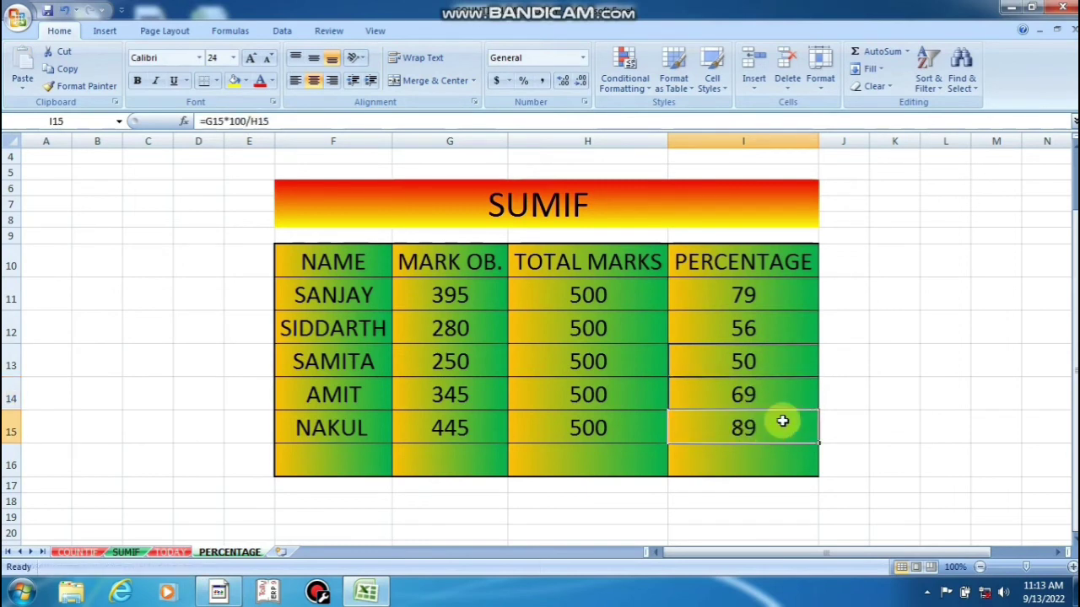
pyautogui.click(890, 378)
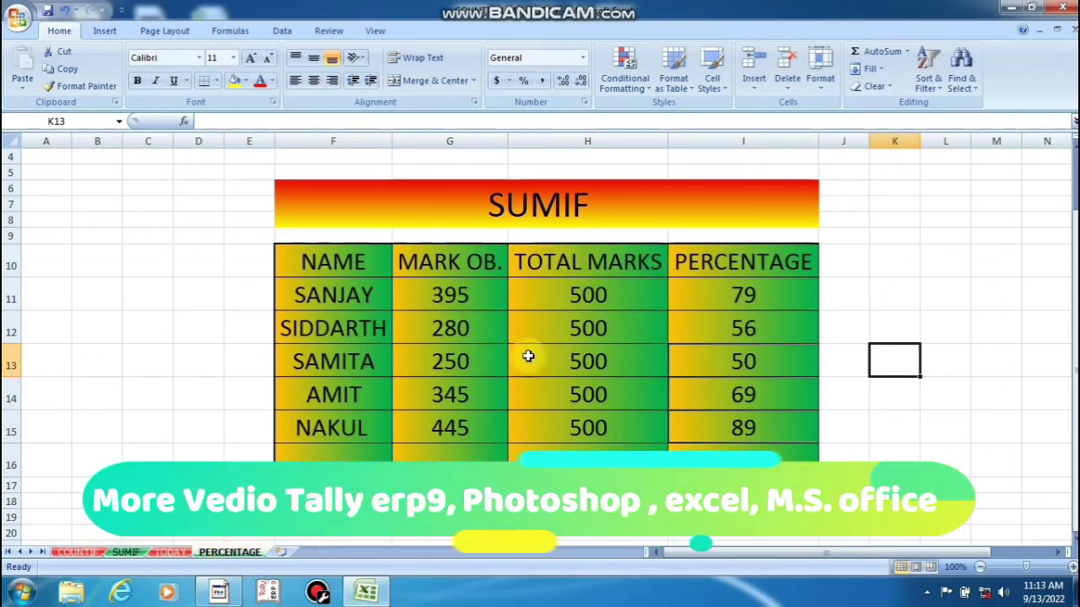
# Flip through the COUNTIF, SUMIF, TODAY and PERCENTAGE sheets, then exit Excel without saving.
pyautogui.click(78, 552)
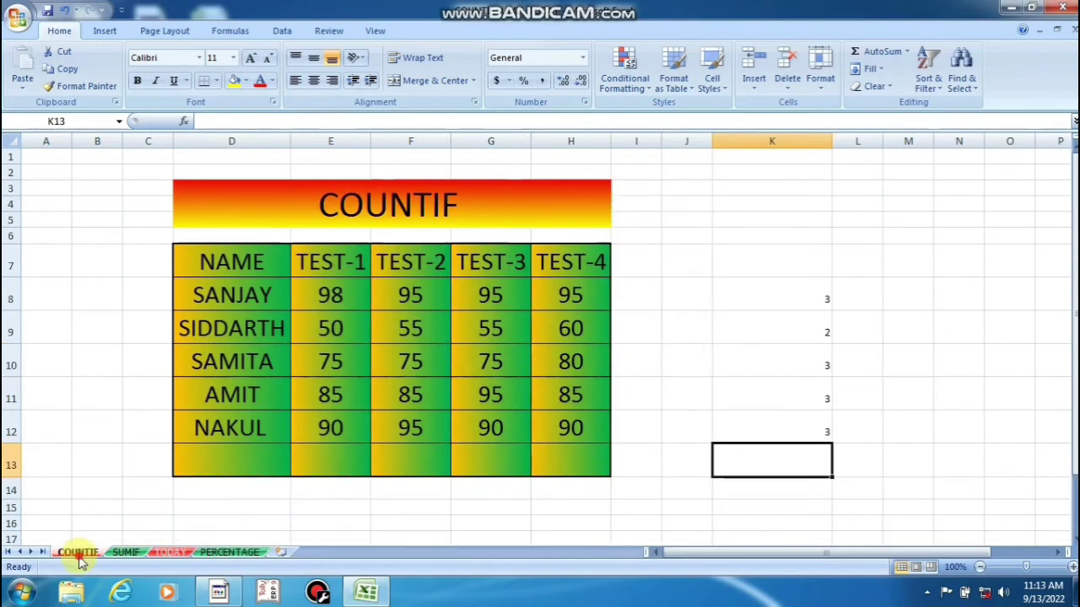
pyautogui.click(125, 553)
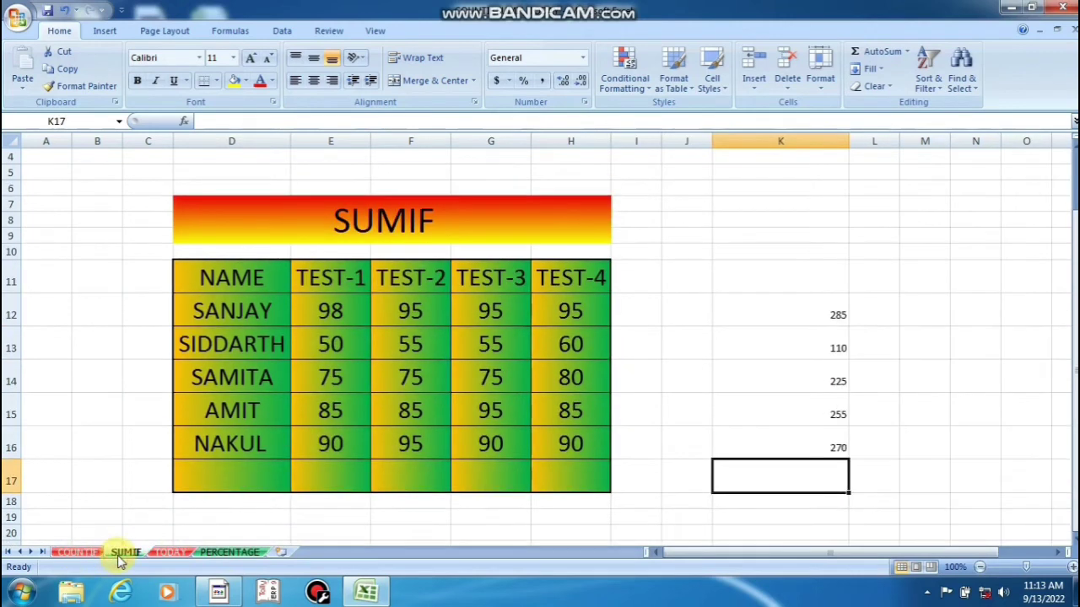
pyautogui.click(171, 553)
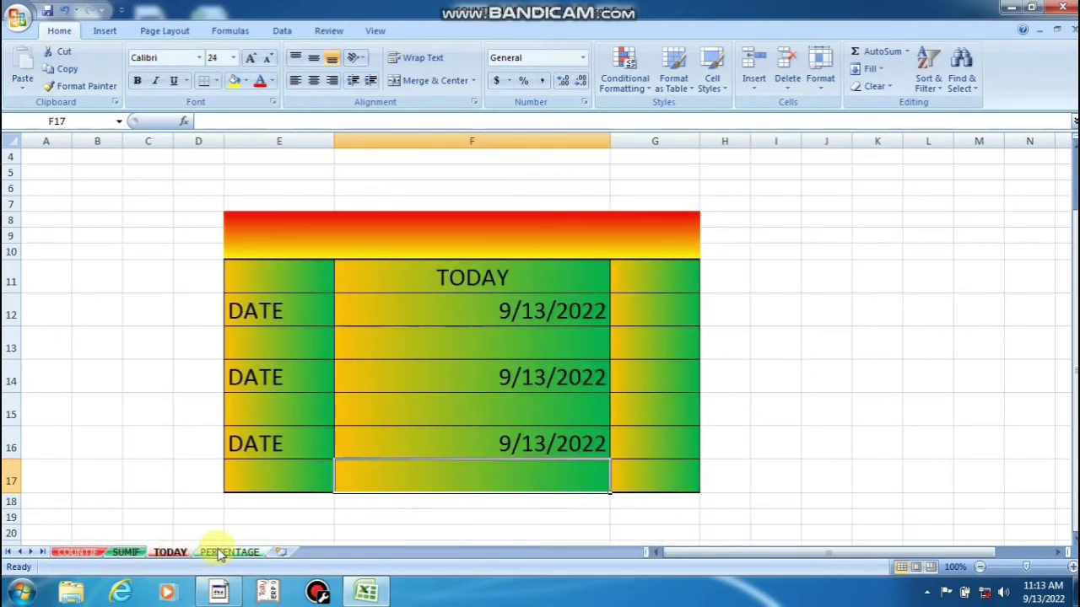
pyautogui.click(224, 553)
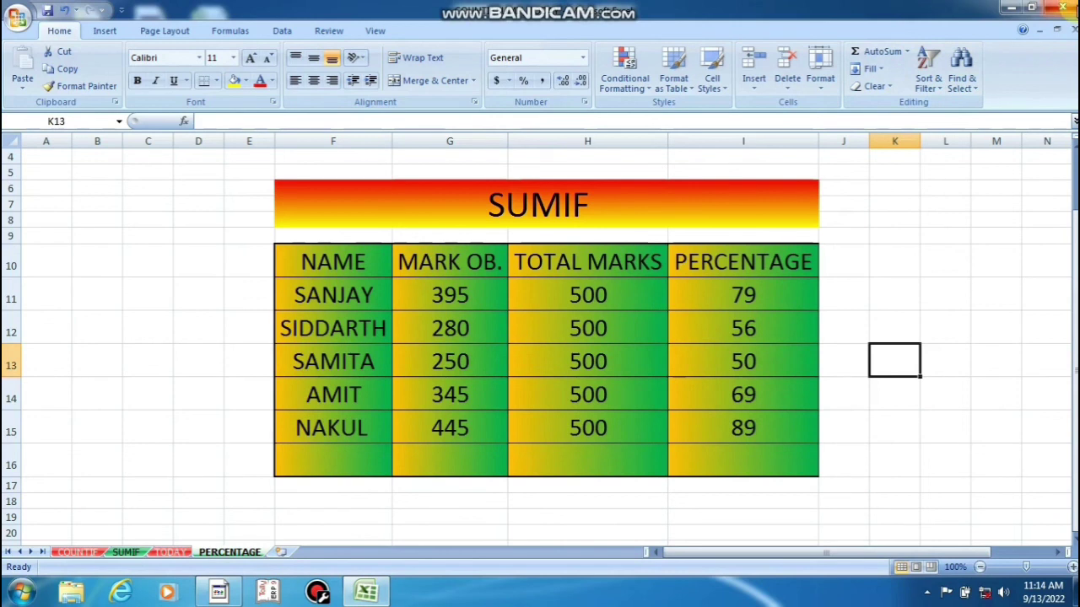
pyautogui.click(1071, 8)
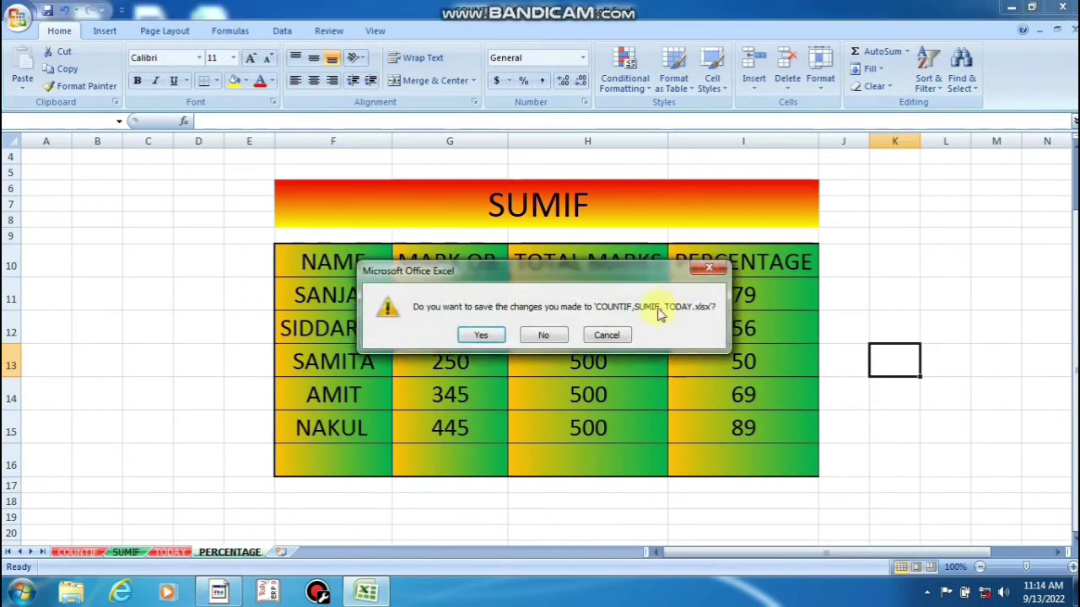
pyautogui.click(544, 336)
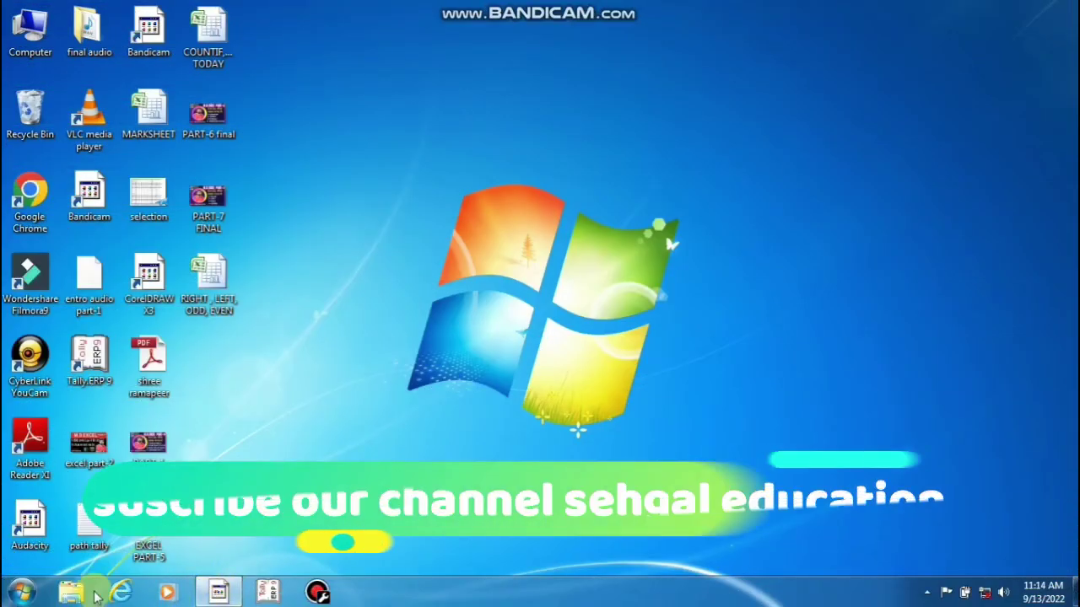
# Search the Start menu for 'ba' to find Bandicam.
pyautogui.click(21, 592)
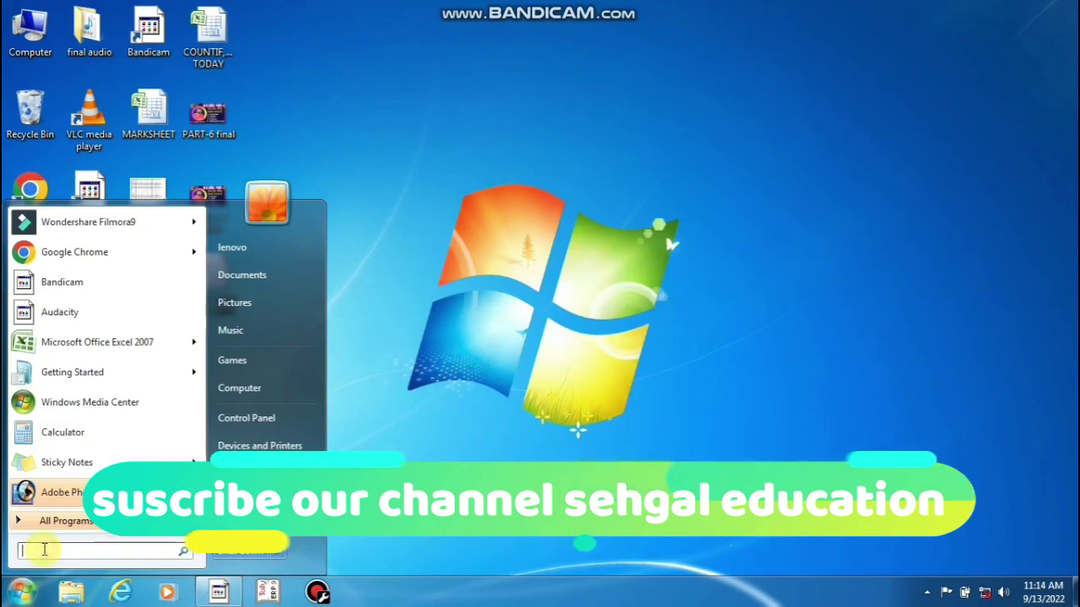
pyautogui.write('ba')
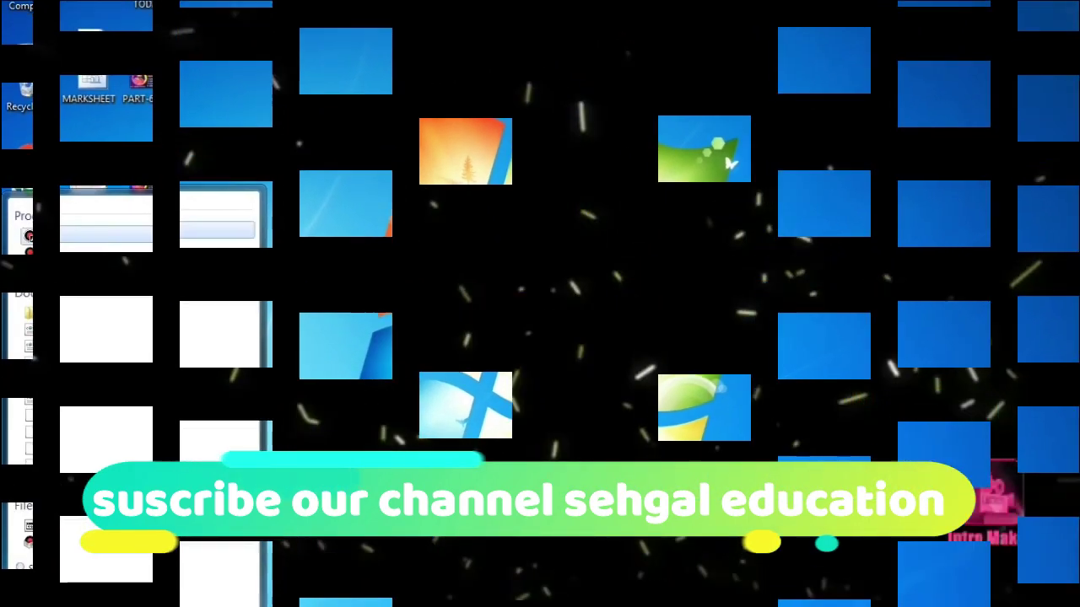